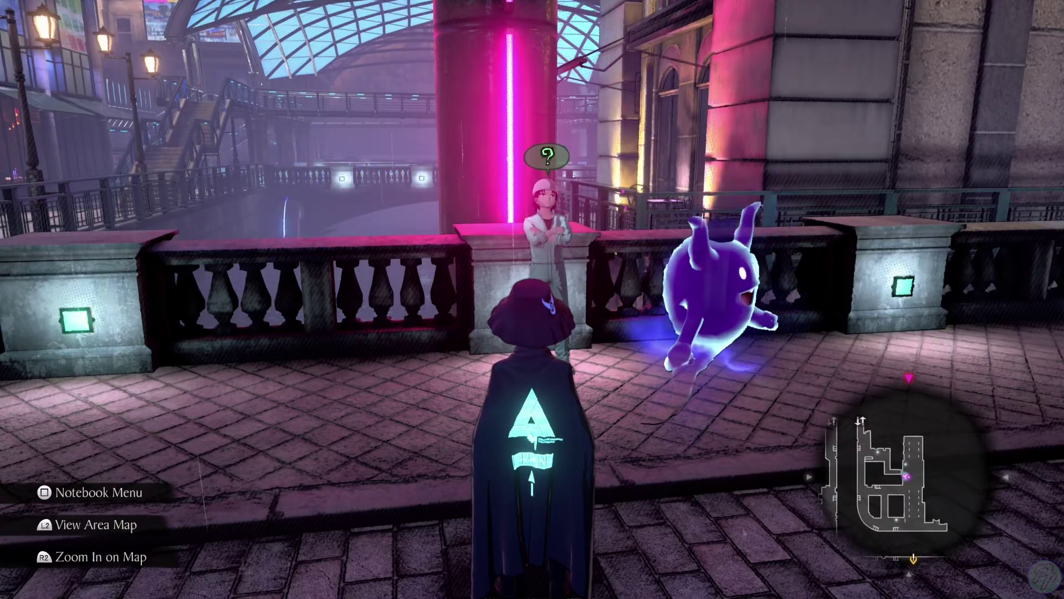
# Check the detailed Marunomon District map in the notebook, then return to the bridge.
pyautogui.press('Tab')
pyautogui.press('Return')
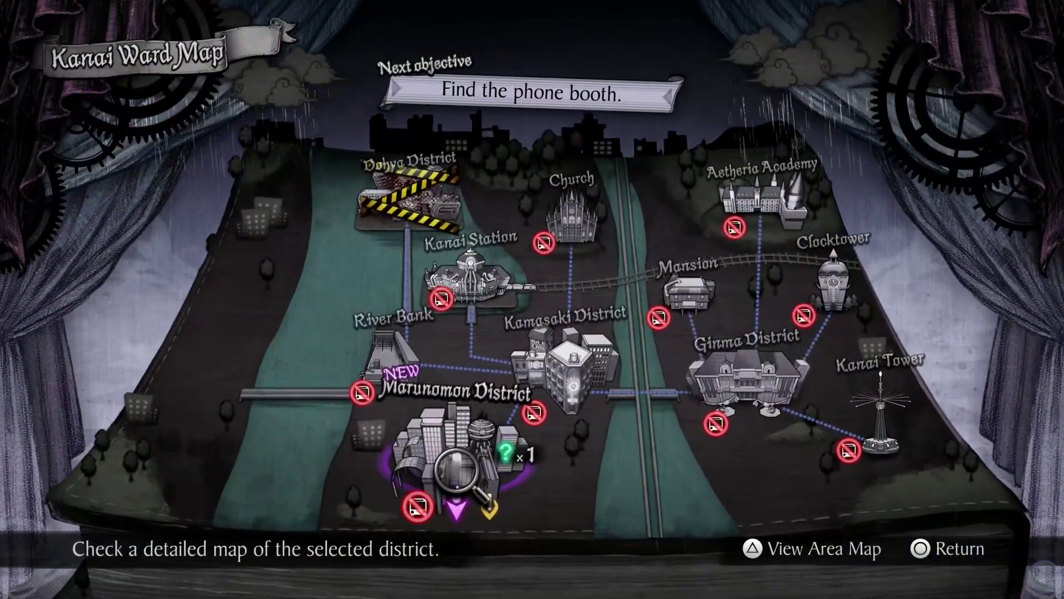
pyautogui.press('Return')
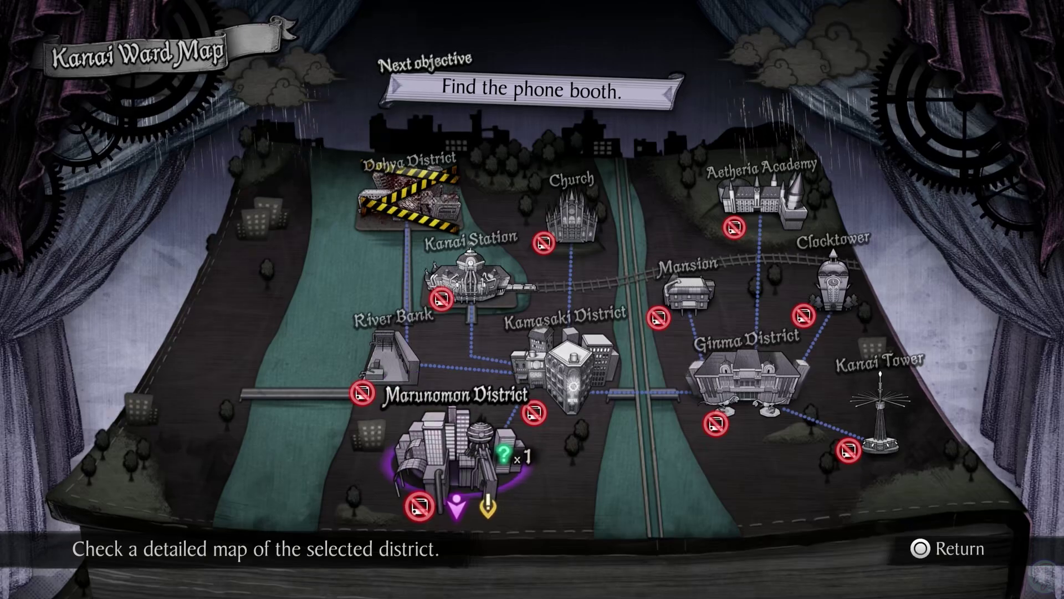
pyautogui.press('Return')
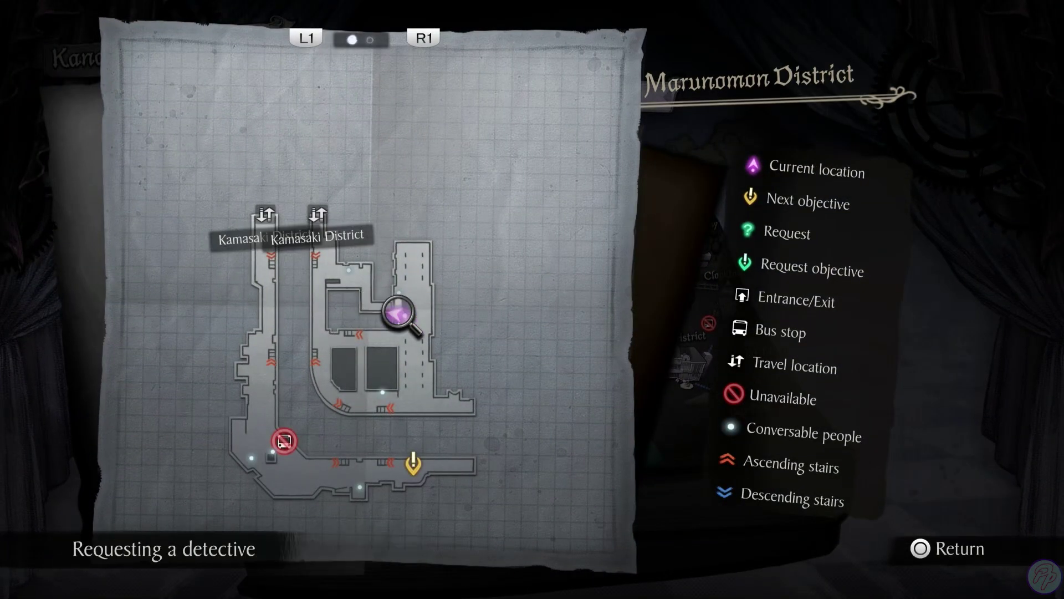
pyautogui.press('Escape')
pyautogui.press('Escape')
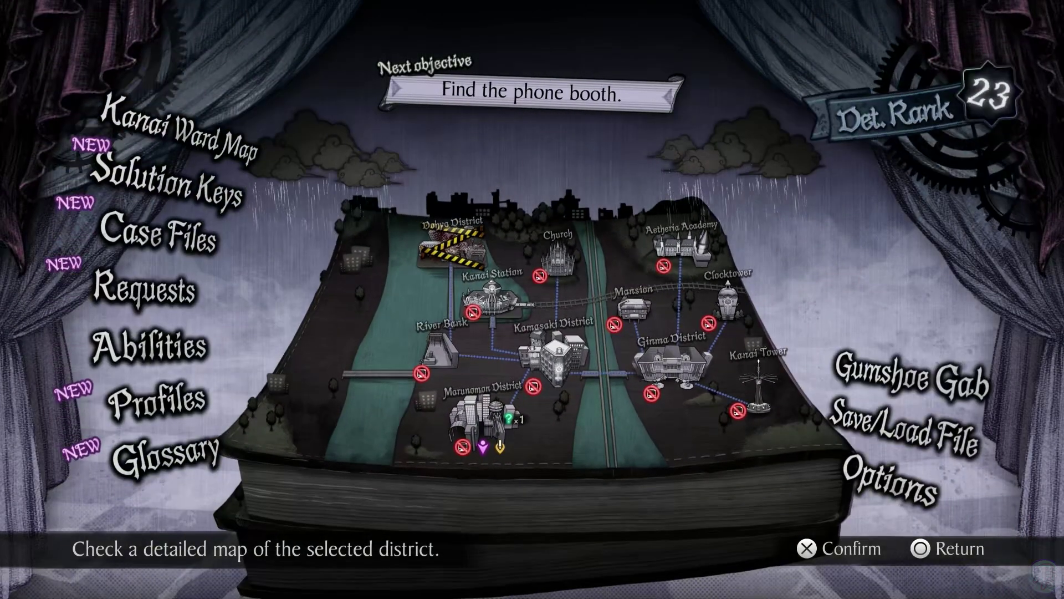
pyautogui.press('Escape')
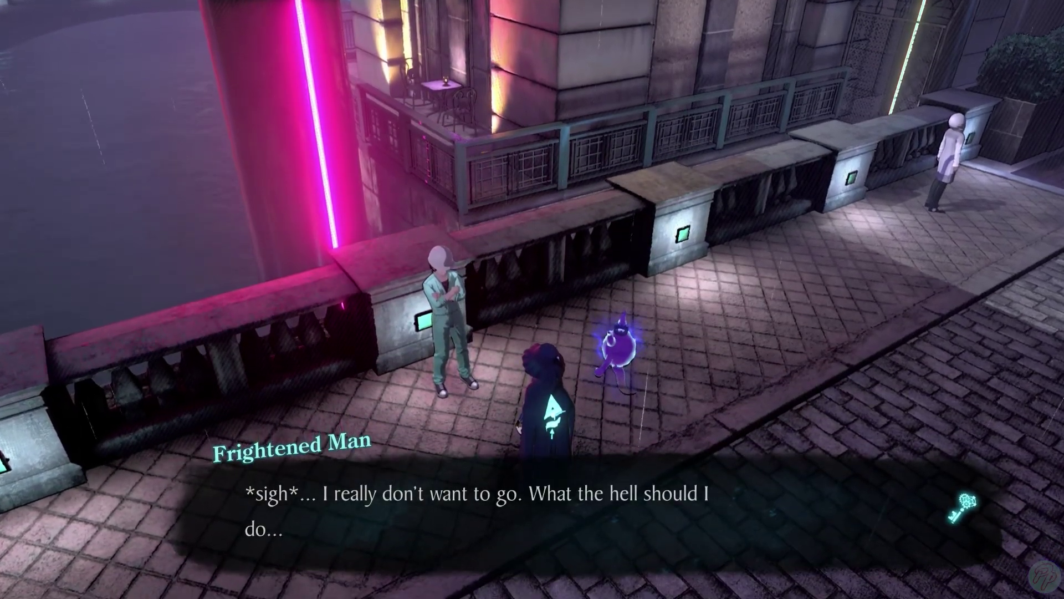
# Ask the terrified man whether his roof-fixing work is dangerous.
pyautogui.press('Return')
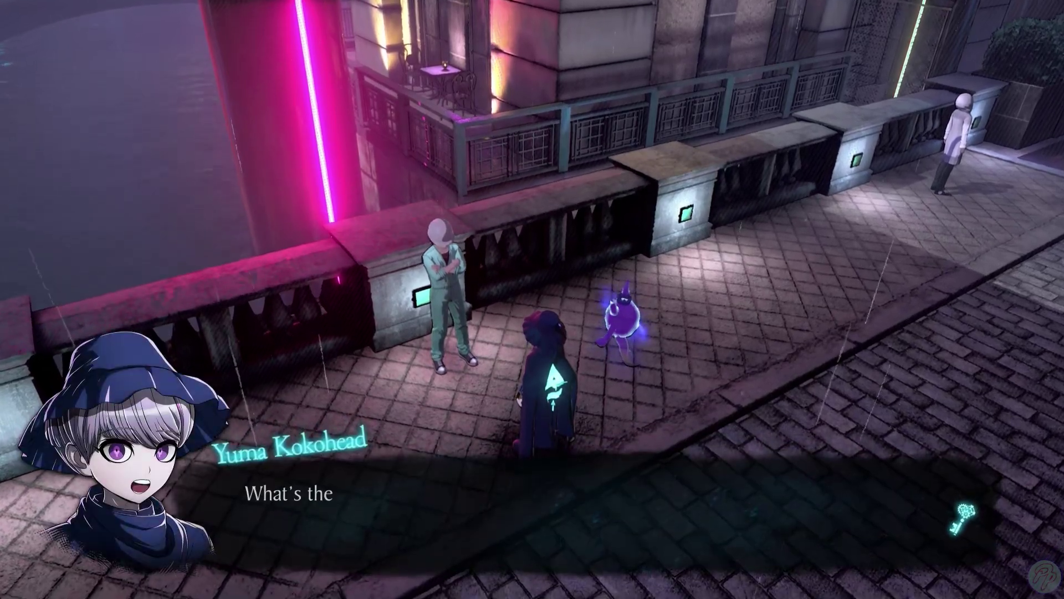
pyautogui.press('Return')
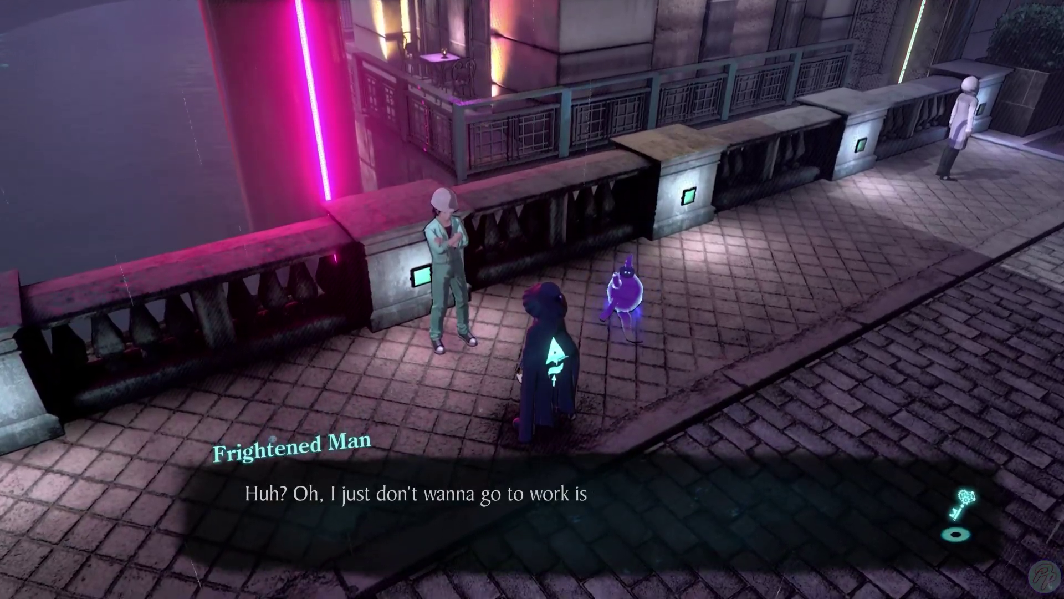
pyautogui.press('Return')
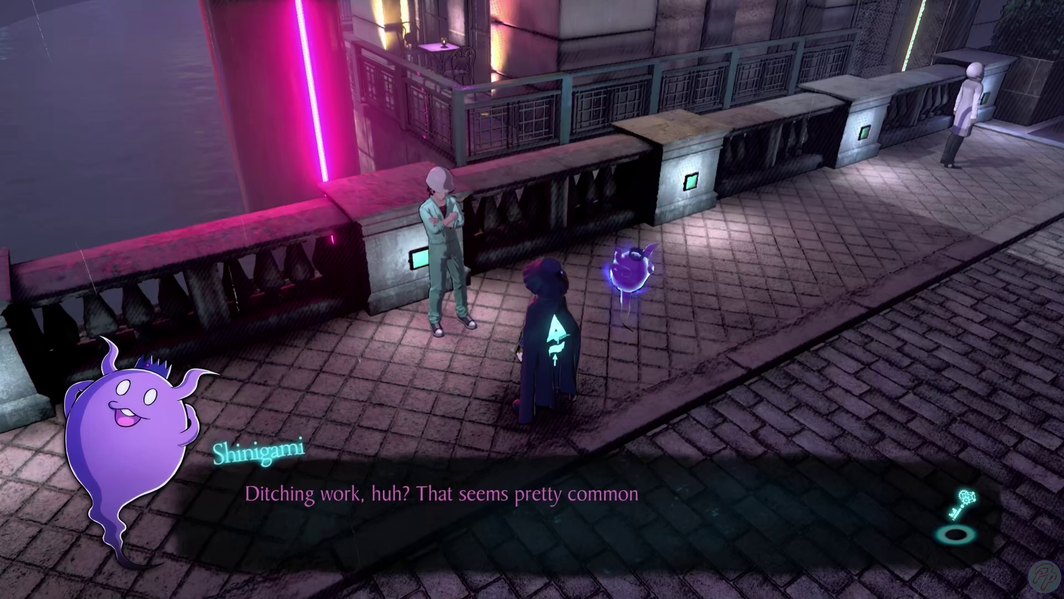
pyautogui.press('Return')
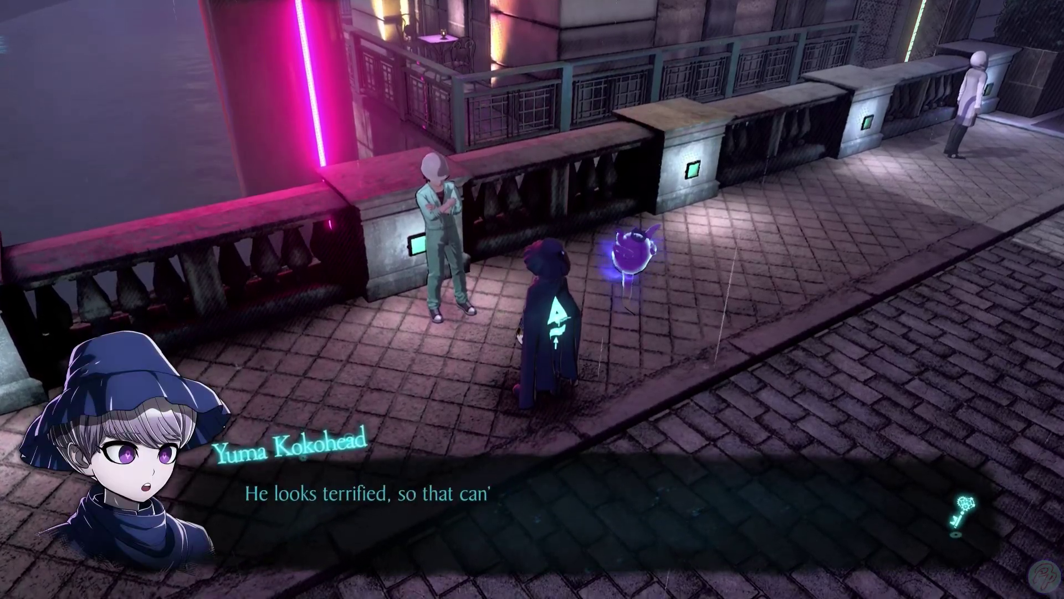
pyautogui.press('Return')
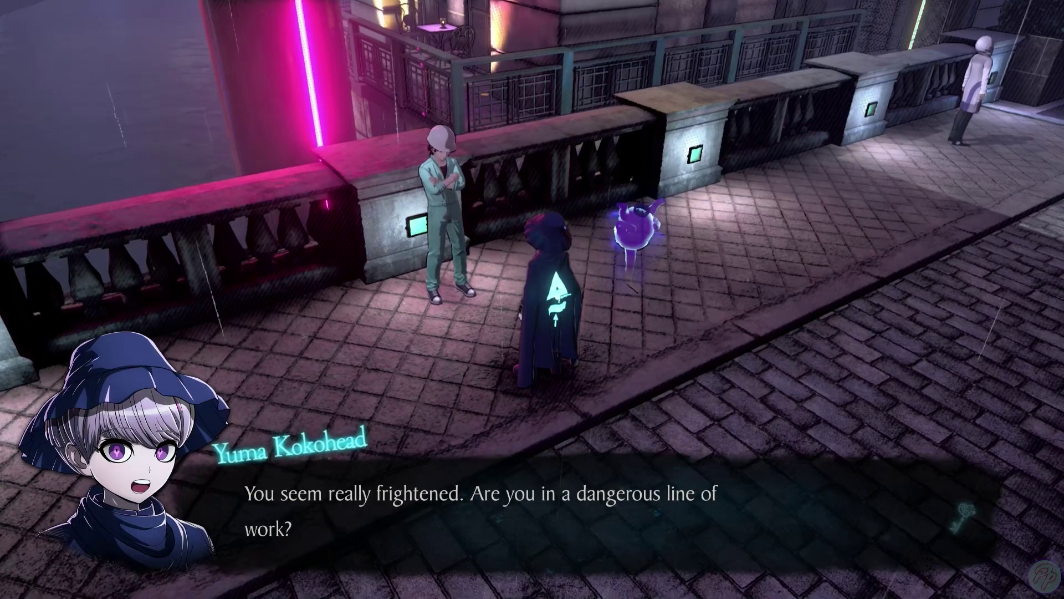
pyautogui.press('Return')
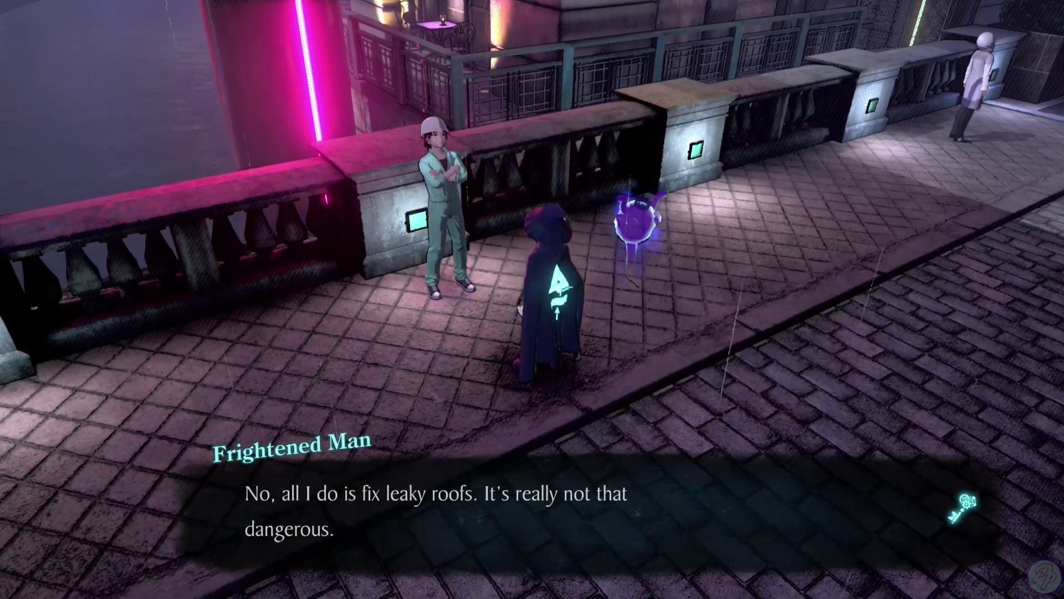
pyautogui.press('Return')
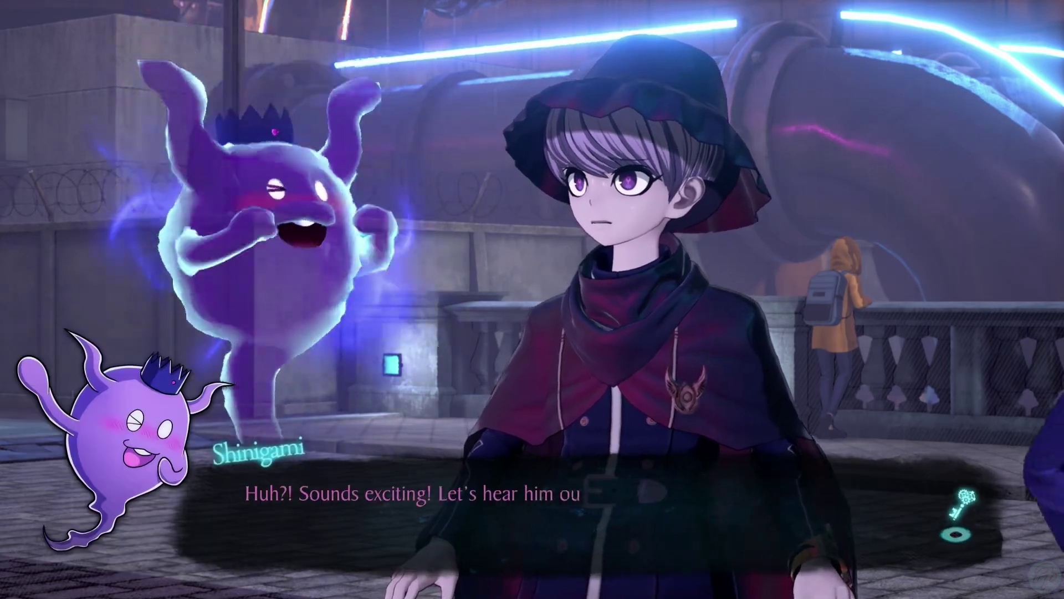
# Press the man for details and hear his blood-red rain explanation.
pyautogui.press('Return')
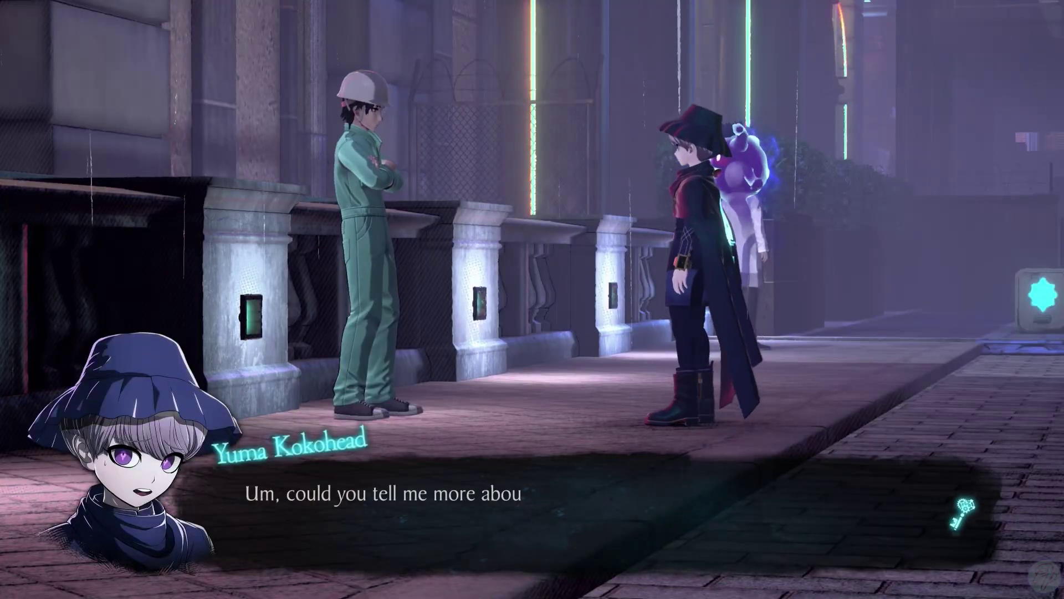
pyautogui.press('Return')
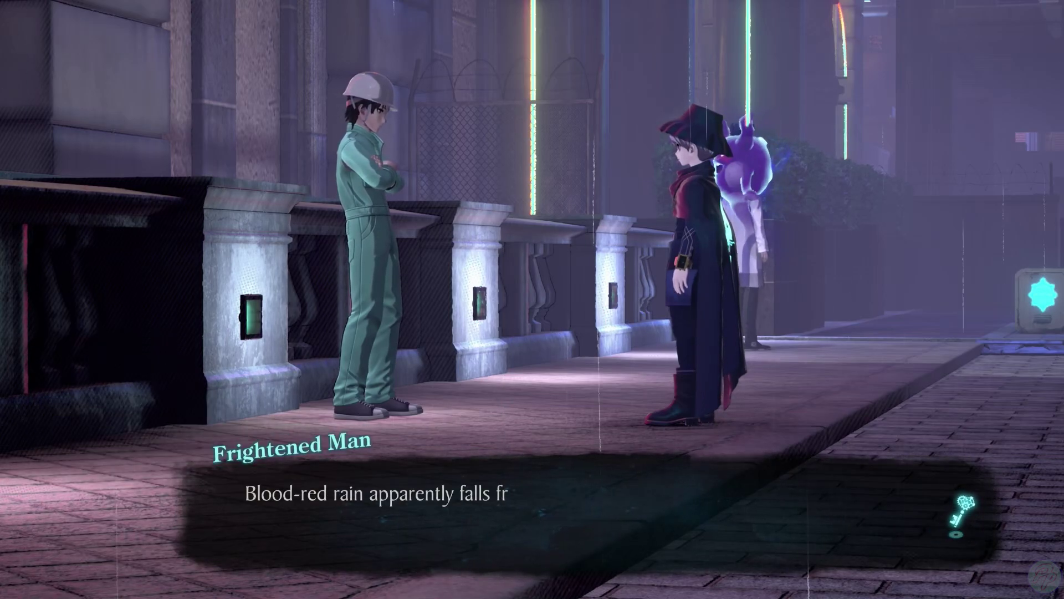
pyautogui.press('Return')
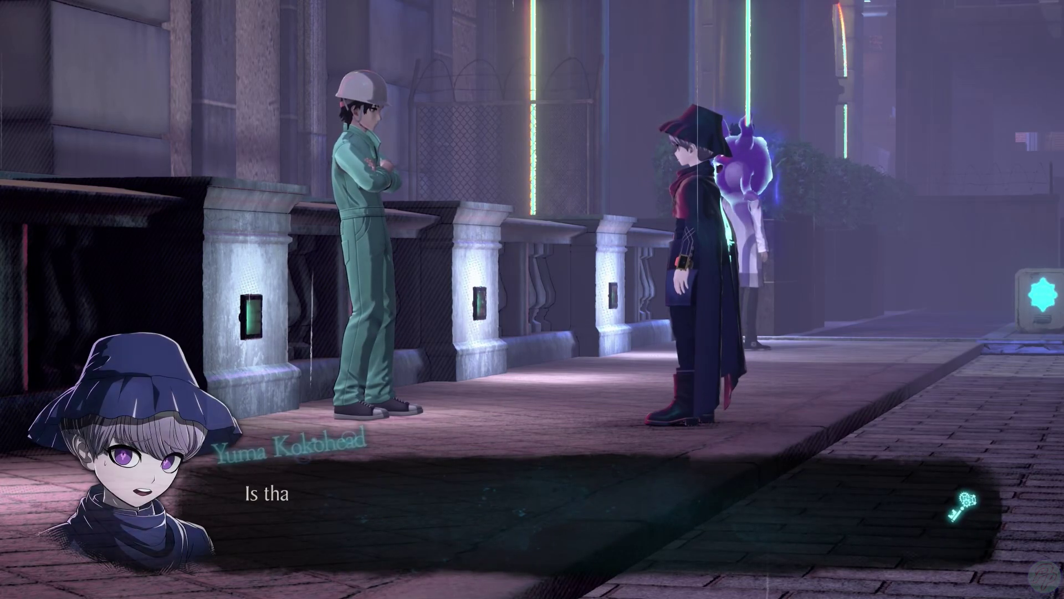
pyautogui.press('Return')
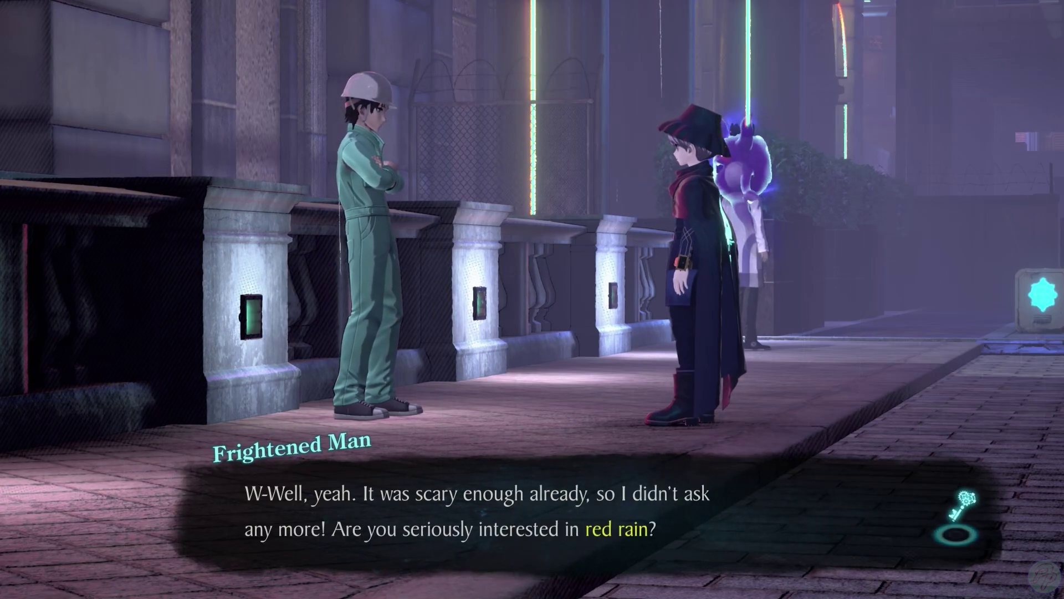
# Introduce Yuma as a detective and hear his request to disprove the red rain.
pyautogui.press('Return')
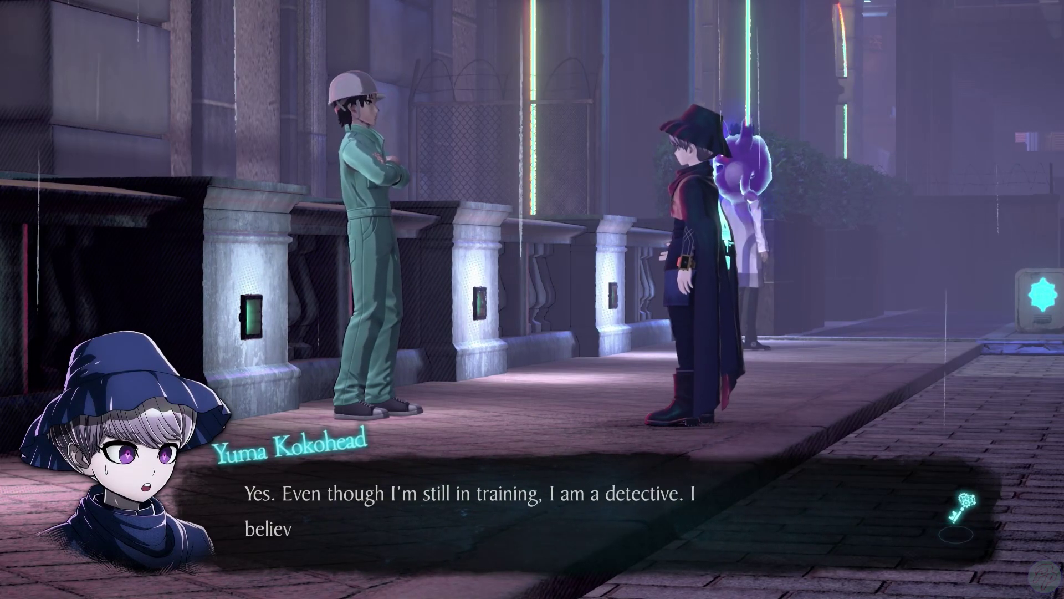
pyautogui.press('Return')
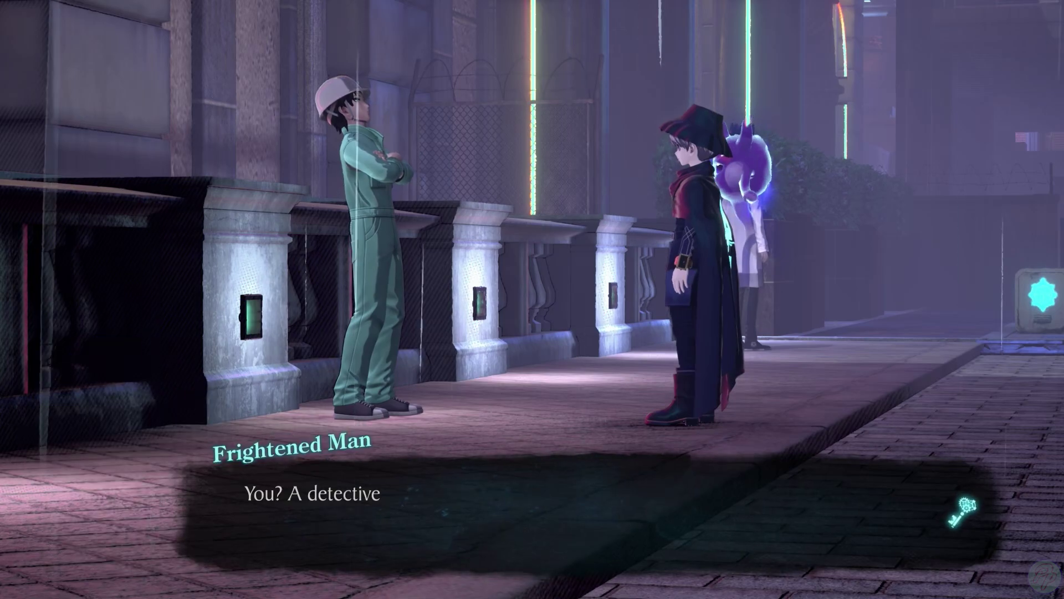
pyautogui.press('Return')
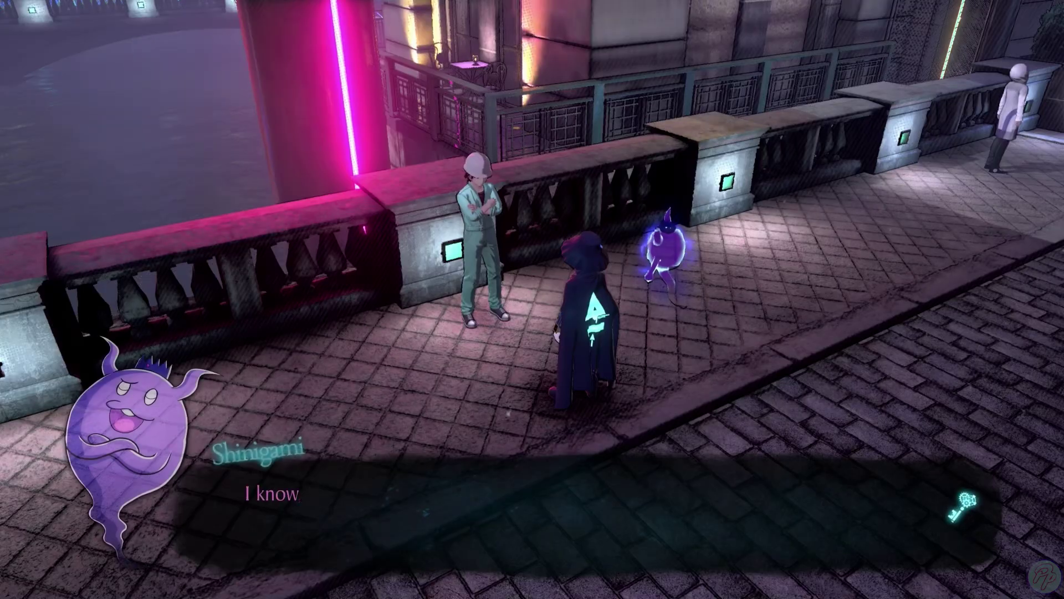
pyautogui.press('Return')
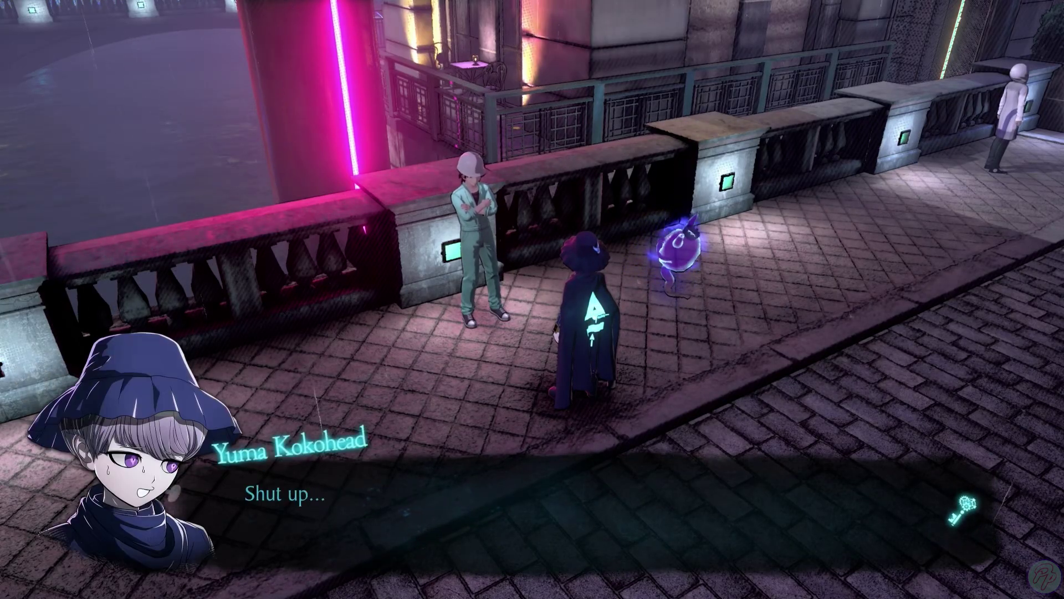
pyautogui.press('Return')
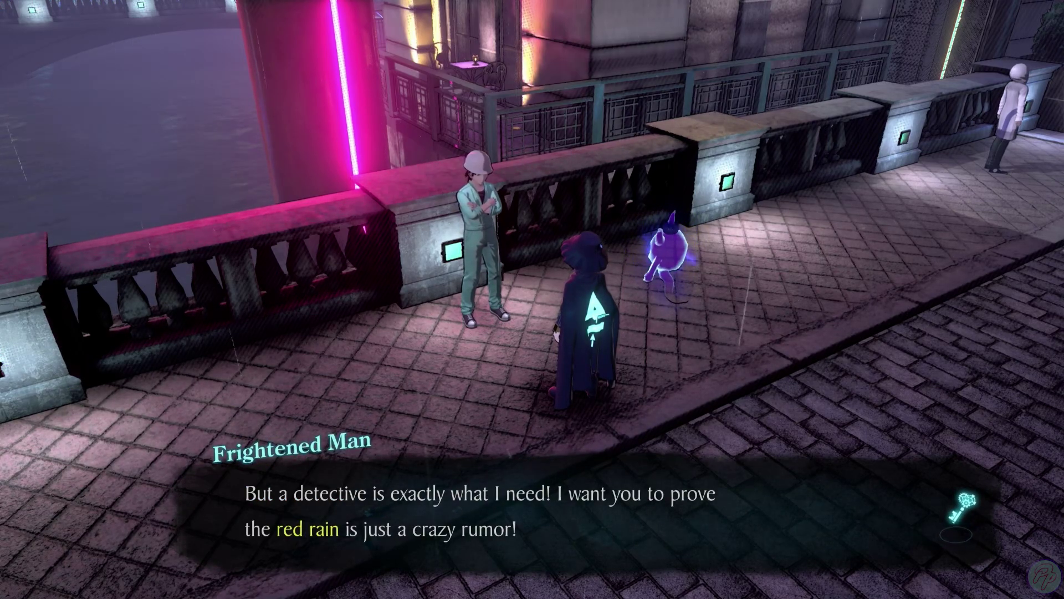
pyautogui.press('Return')
pyautogui.press('Return')
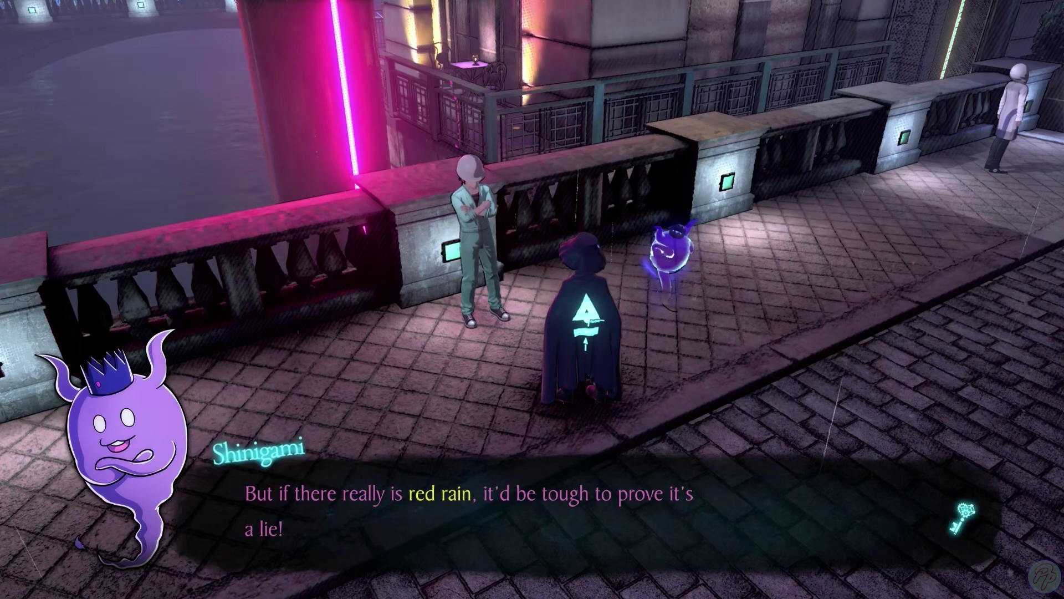
pyautogui.press('Return')
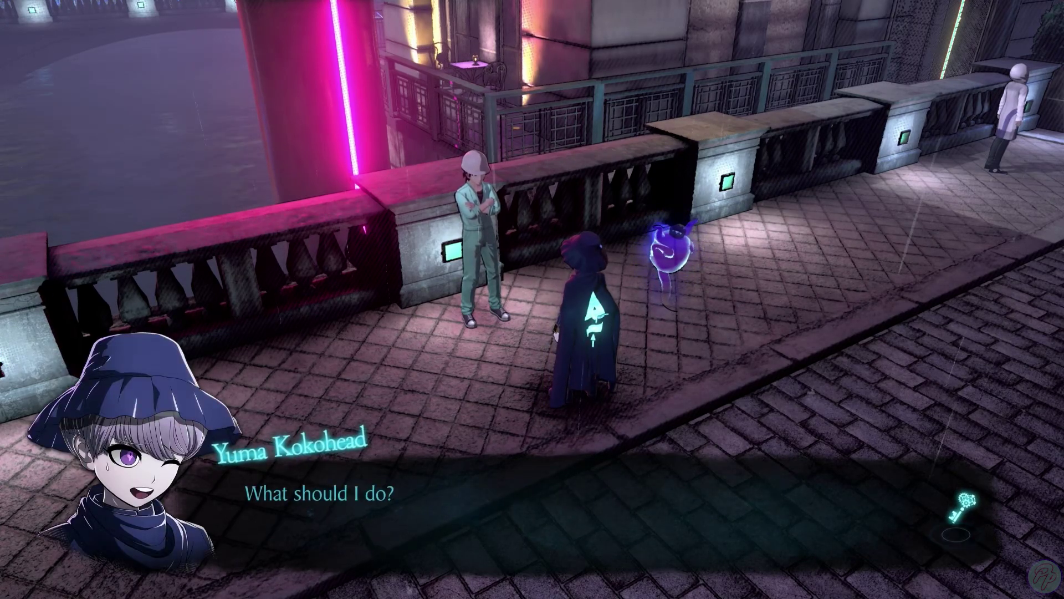
# Choose 'Let's investigate the rumor' and finish the man's reply.
pyautogui.press('Return')
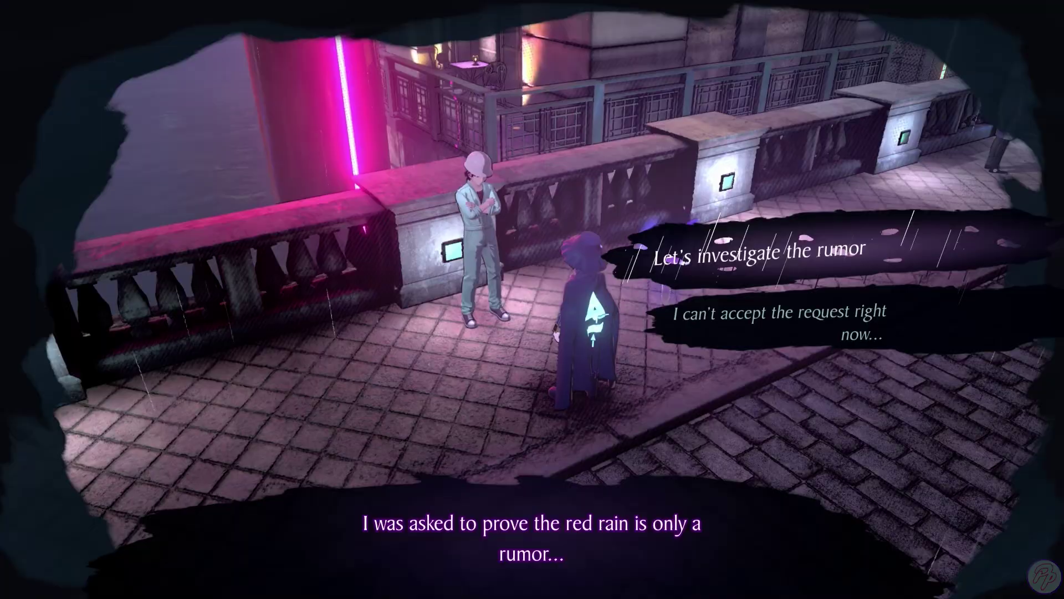
pyautogui.press('Return')
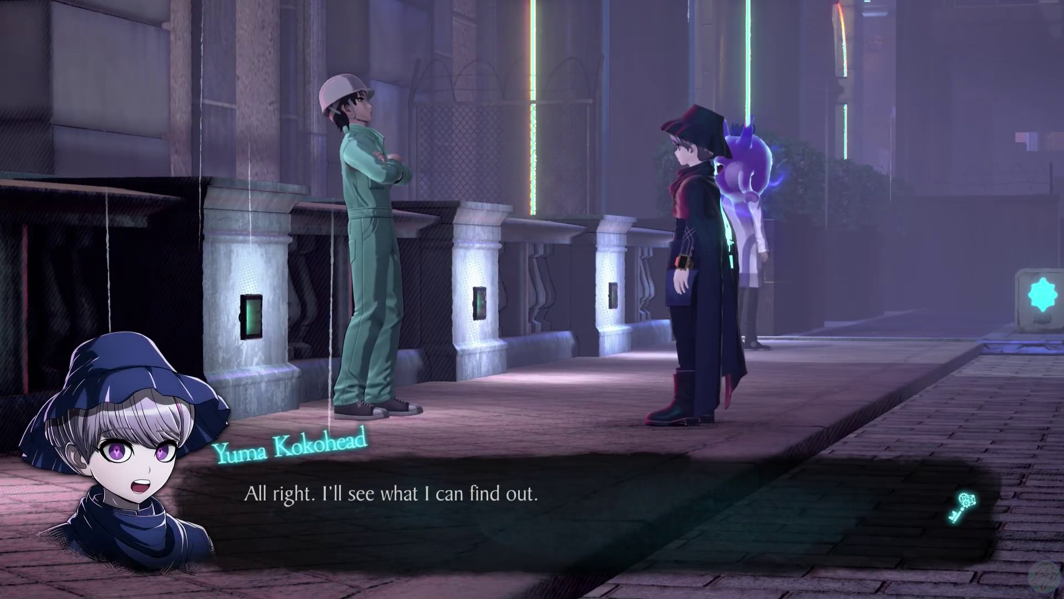
pyautogui.press('Return')
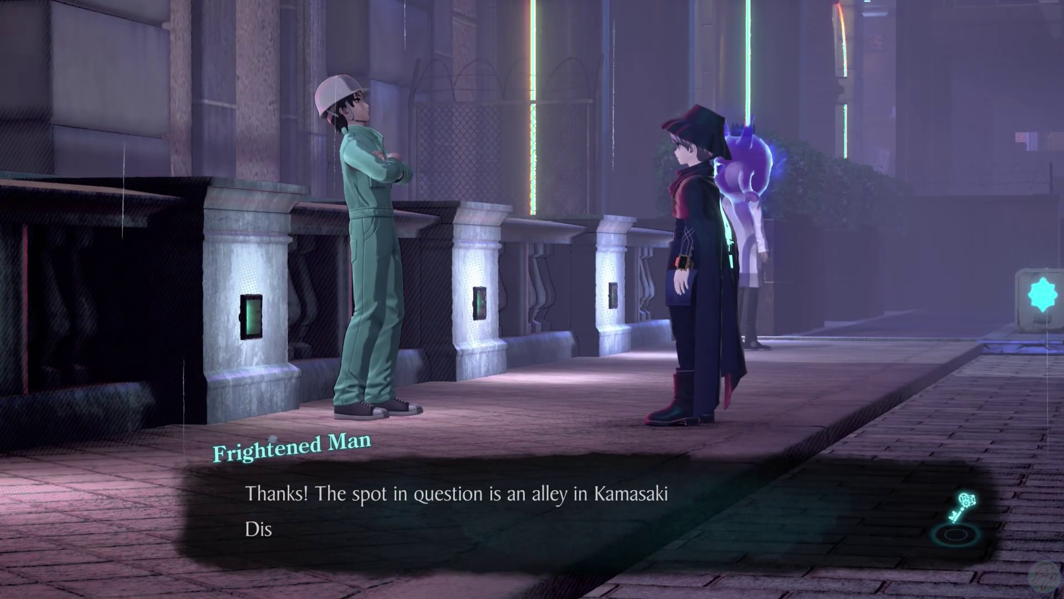
pyautogui.press('Return')
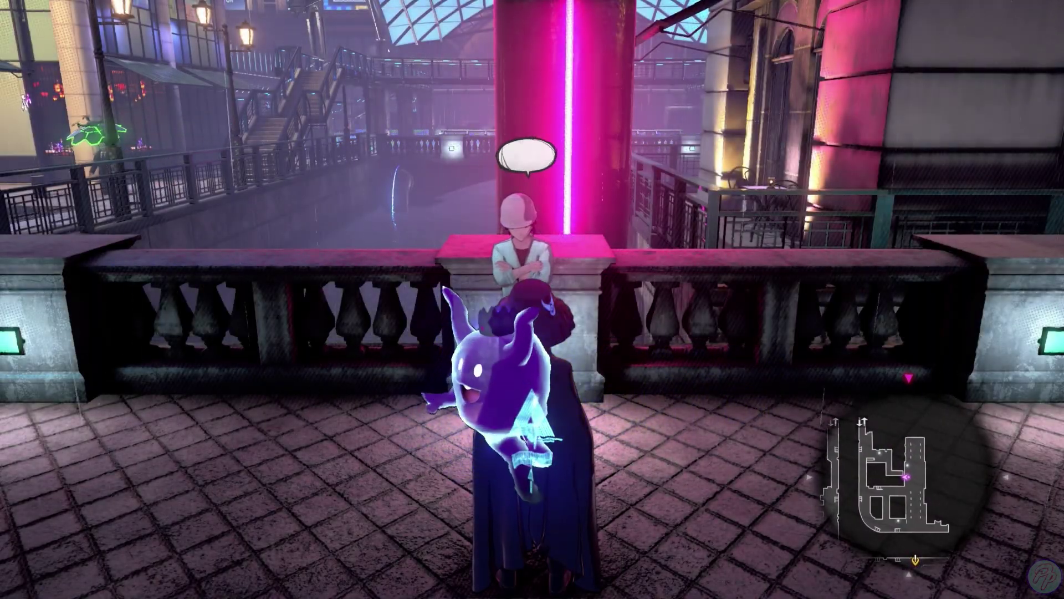
# Pick Kamasaki District on the Kanai Ward Map and ride the bus there.
pyautogui.press('Escape')
pyautogui.press('Return')
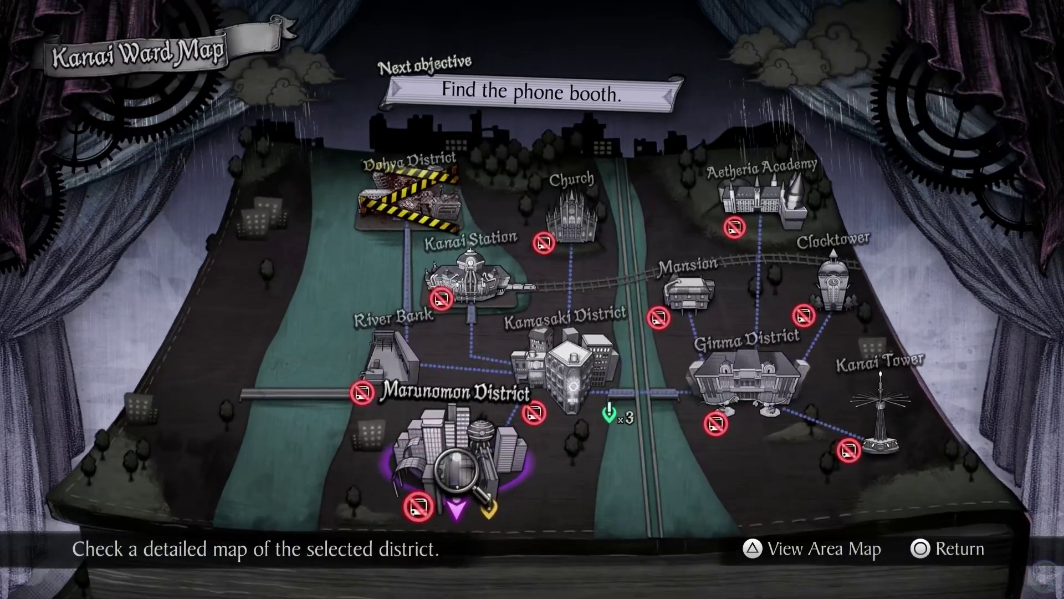
pyautogui.press('Up')
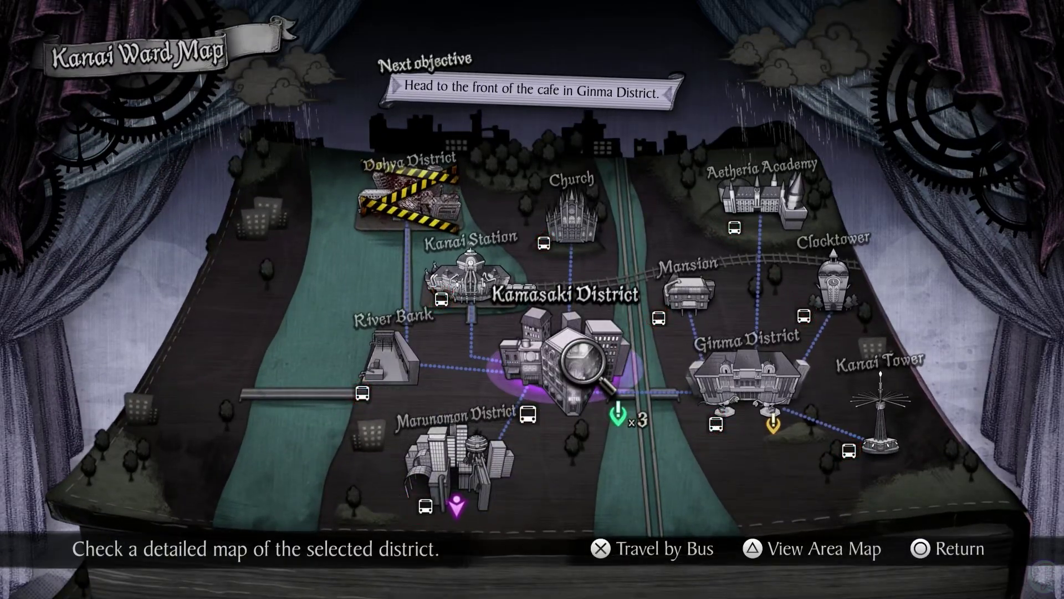
pyautogui.press('Return')
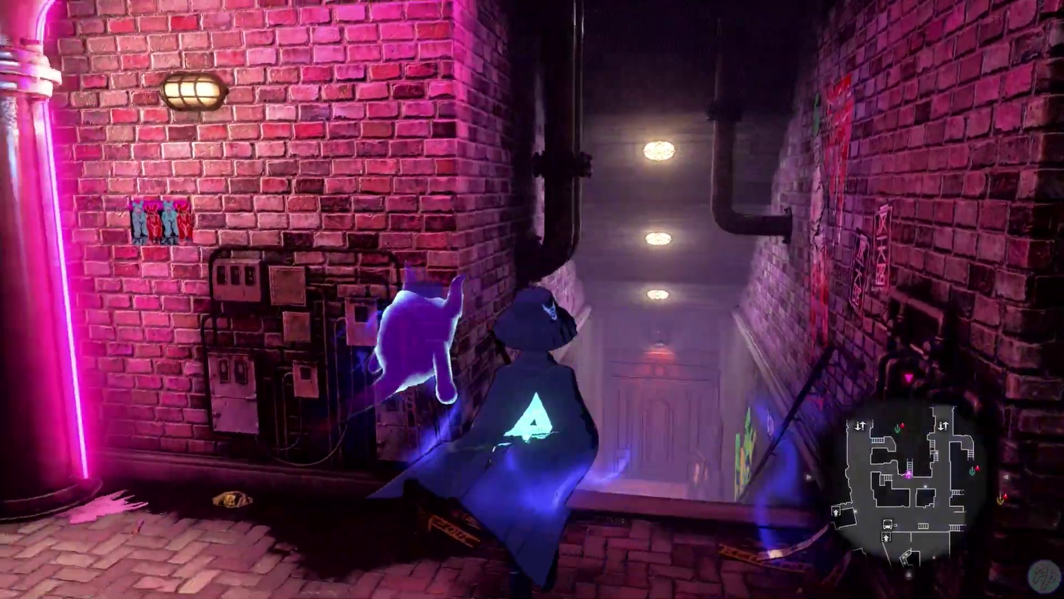
# Walk up the stairs and down into the green-lit brick alley to talk to the woman.
pyautogui.press('w')
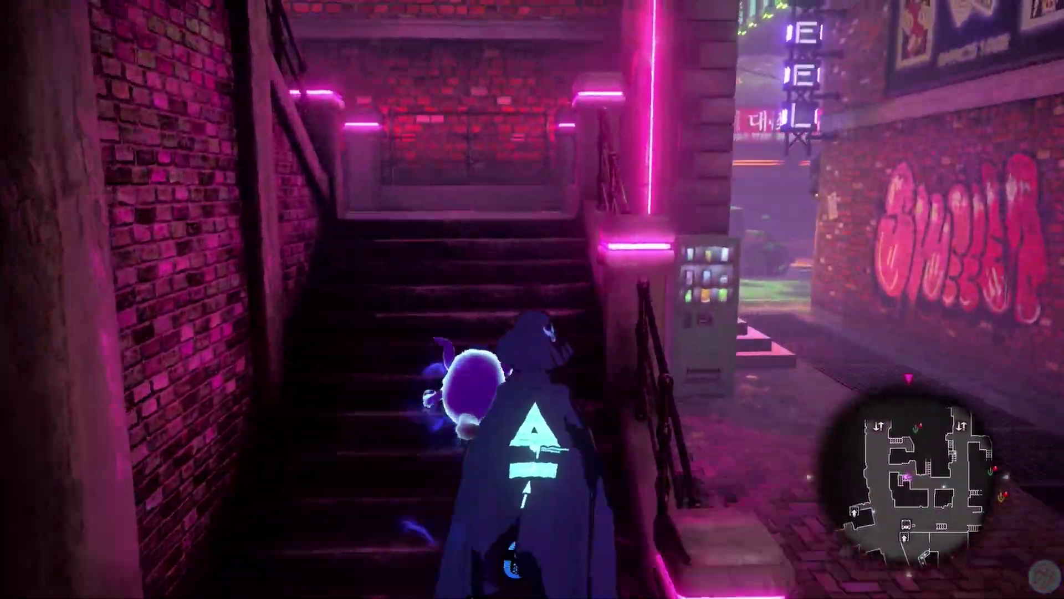
pyautogui.press('w')
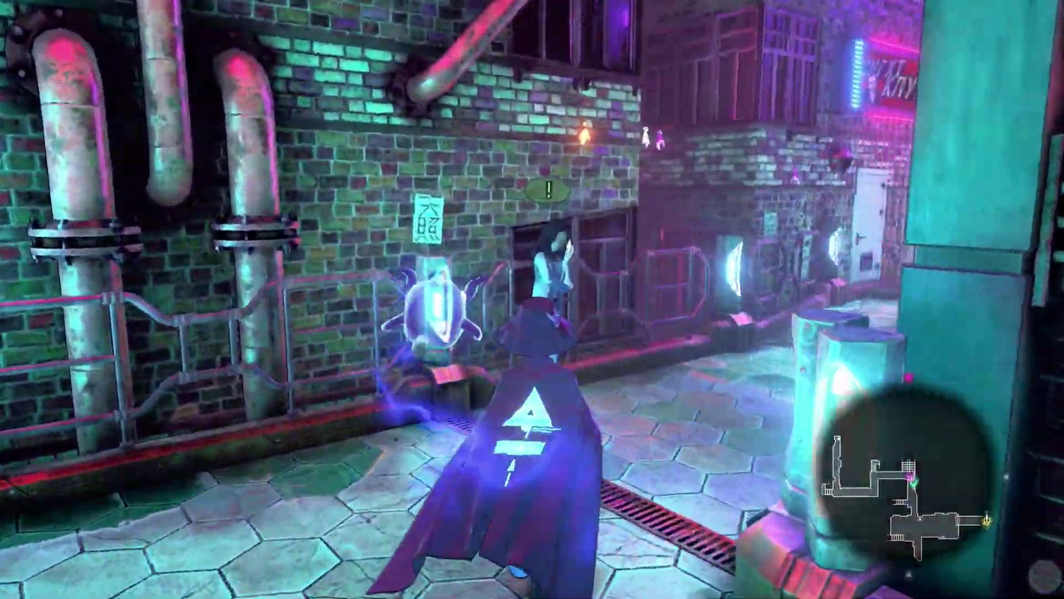
pyautogui.press('Return')
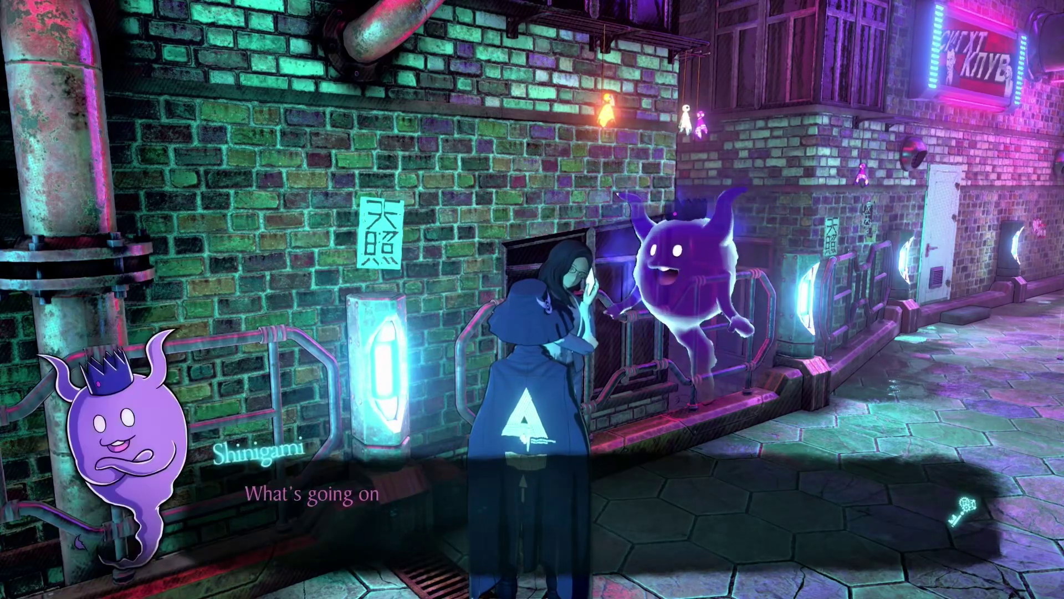
# Hear Shinigami react to the woman's claim that nobody has heard of red rain.
pyautogui.press('Return')
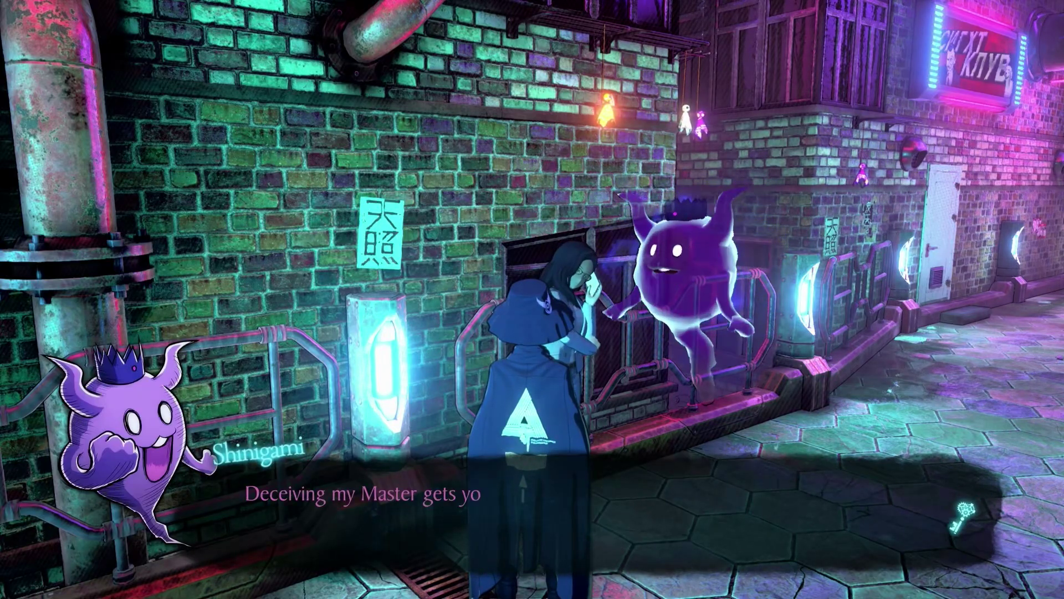
pyautogui.press('Return')
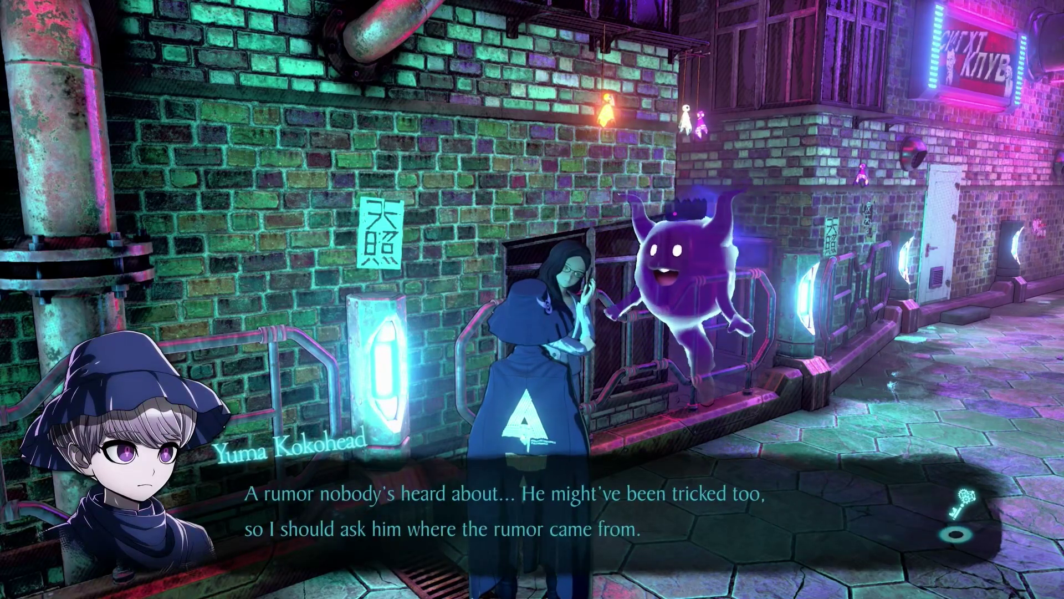
# Leave the frustrated woman and pick Marunomon District as the bus destination on the Kanai Ward Map.
pyautogui.press('Return')
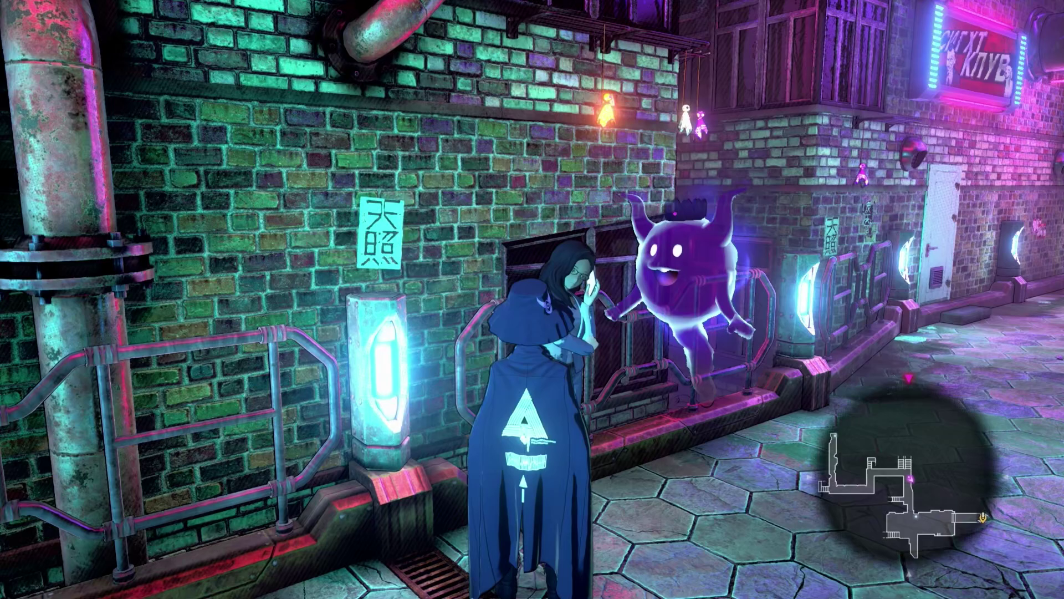
pyautogui.press('Escape')
pyautogui.press('Return')
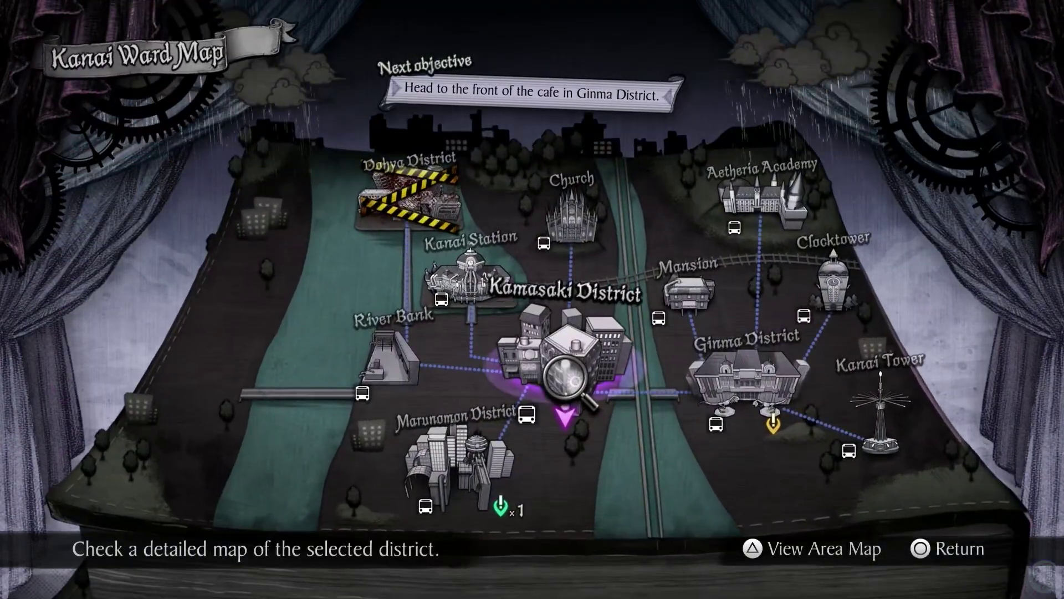
pyautogui.press('Down')
pyautogui.press('Return')
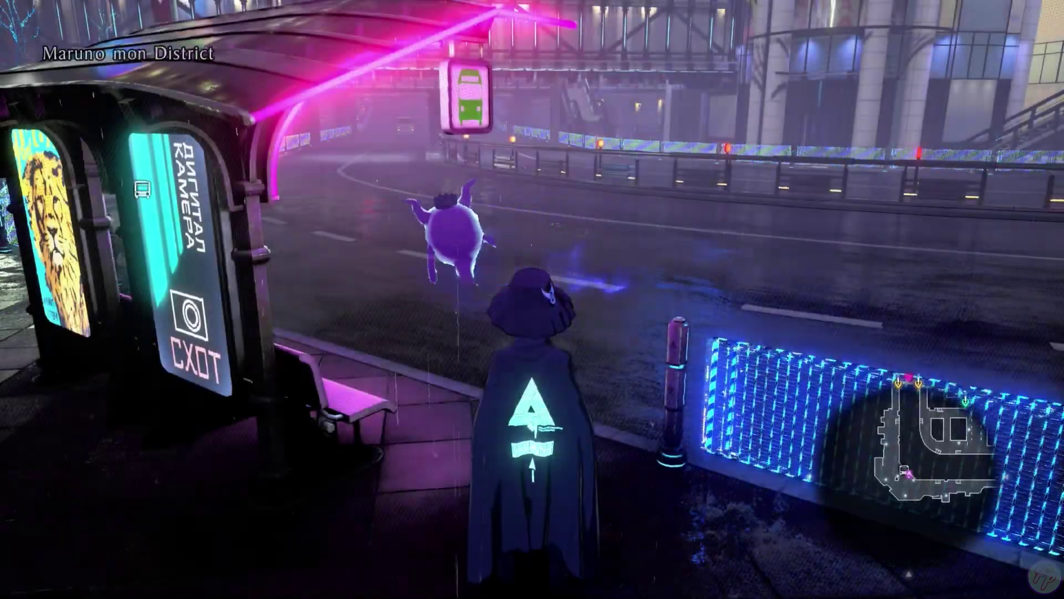
# Walk from the bus stop past Marunomon Bank (Front) and climb the stairs to the footbridge.
pyautogui.press('d')
pyautogui.press('w')
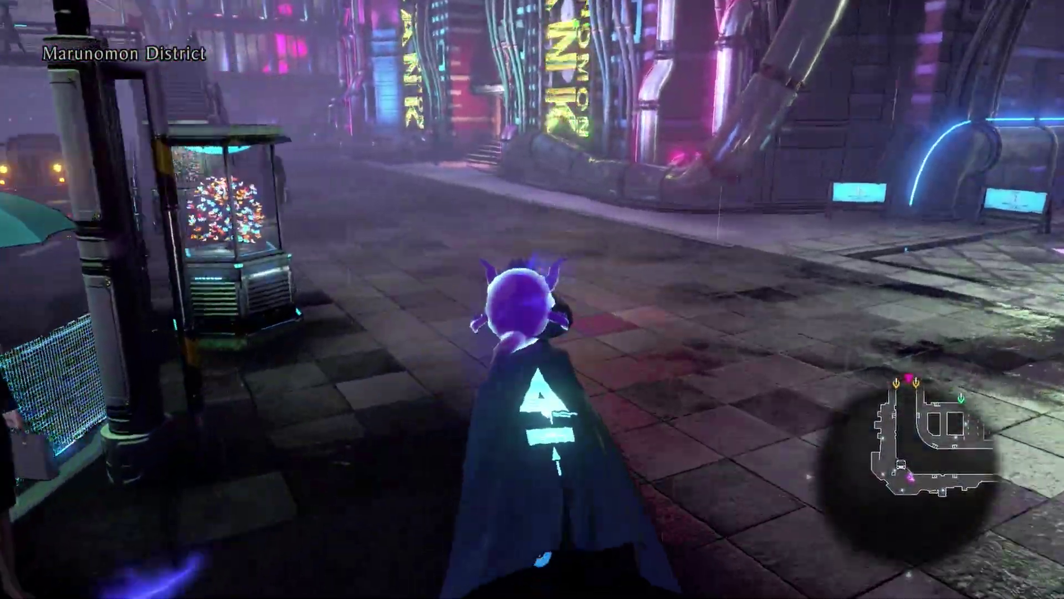
pyautogui.press('w')
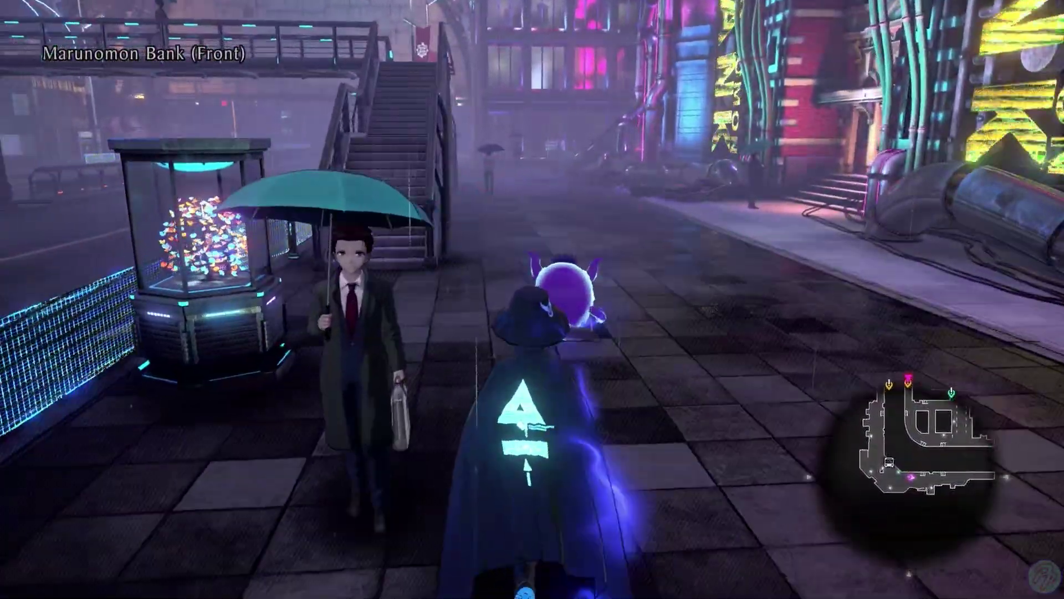
pyautogui.press('a')
pyautogui.press('w')
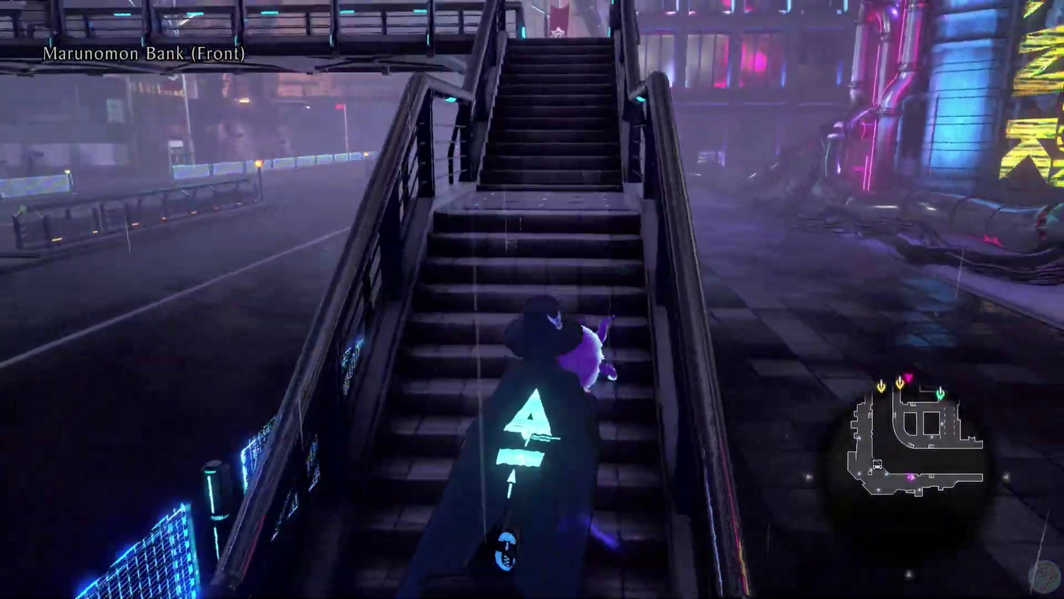
pyautogui.press('w')
pyautogui.press('a')
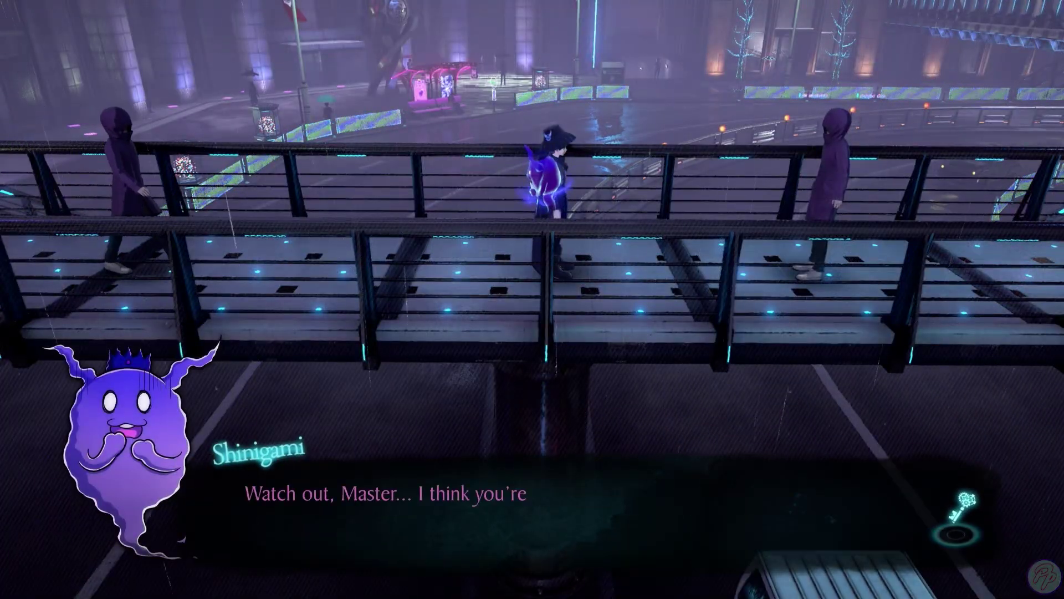
# Answer the hooded men's questions as Yuma tries to leave the bridge.
pyautogui.press('Return')
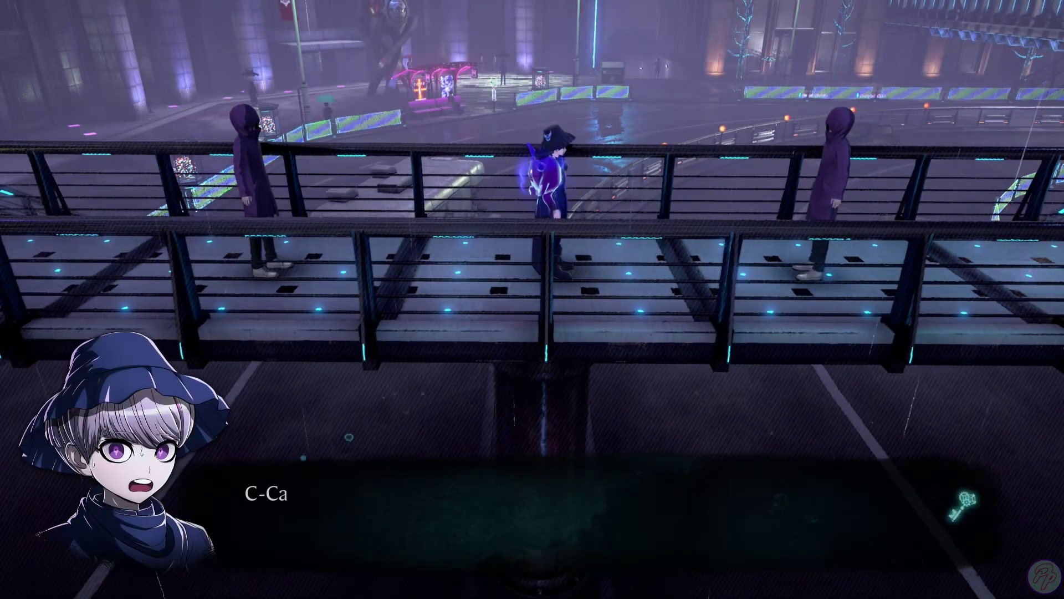
pyautogui.press('Return')
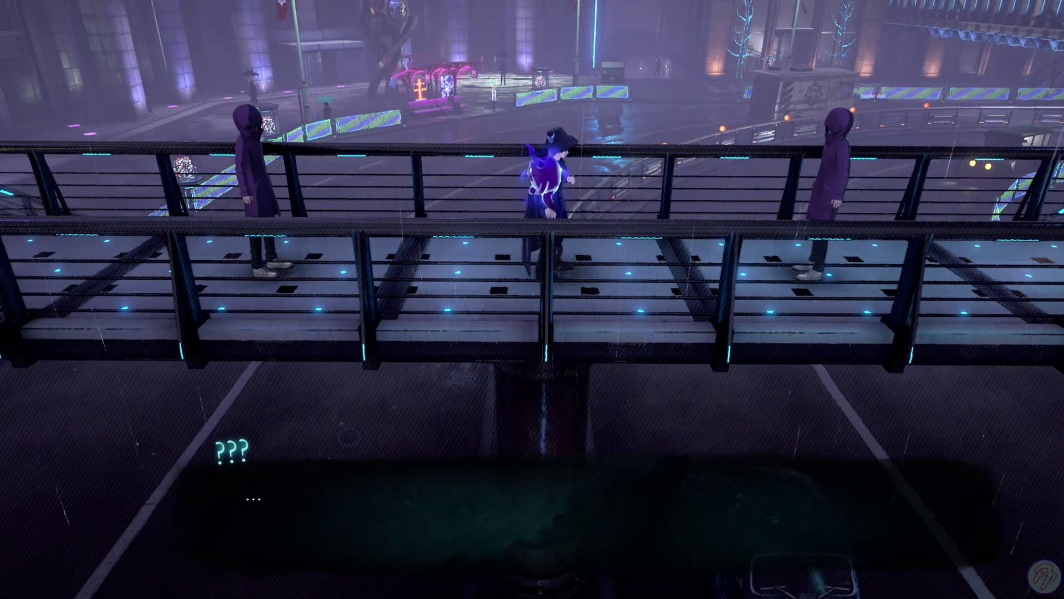
pyautogui.press('Return')
pyautogui.press('Return')
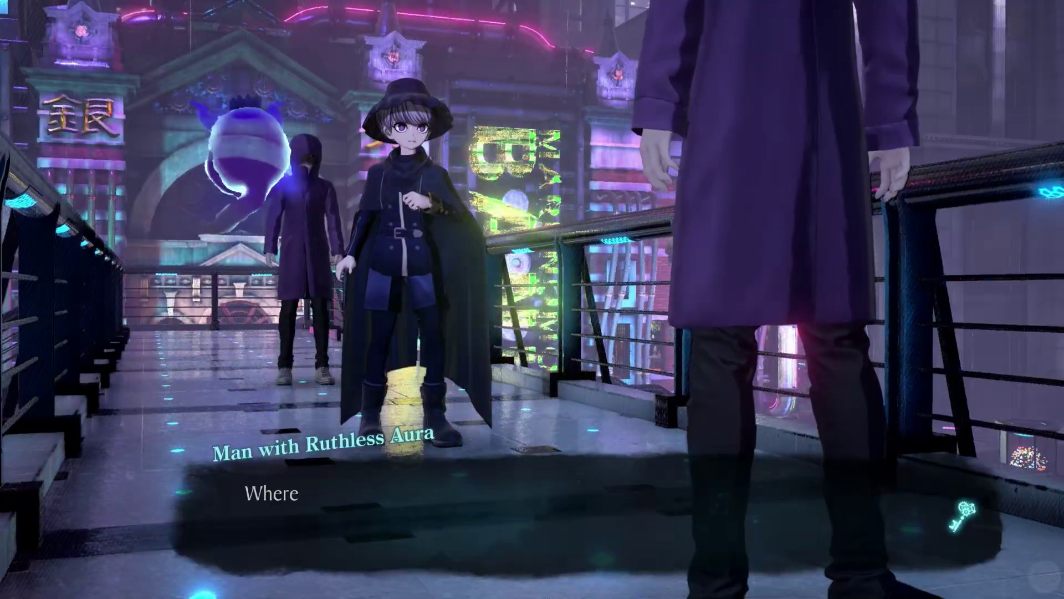
pyautogui.press('Return')
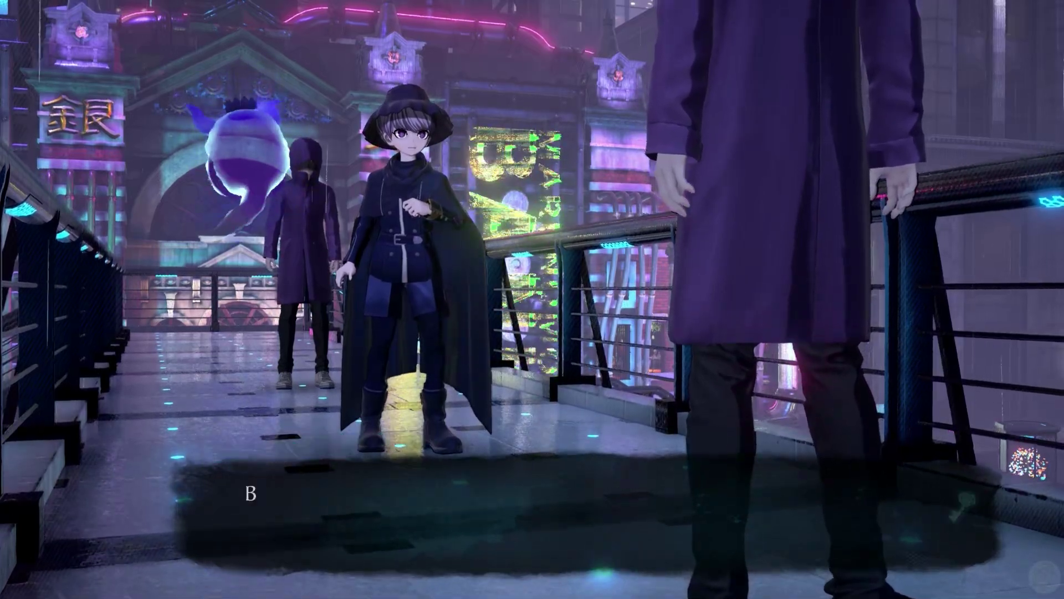
pyautogui.press('Return')
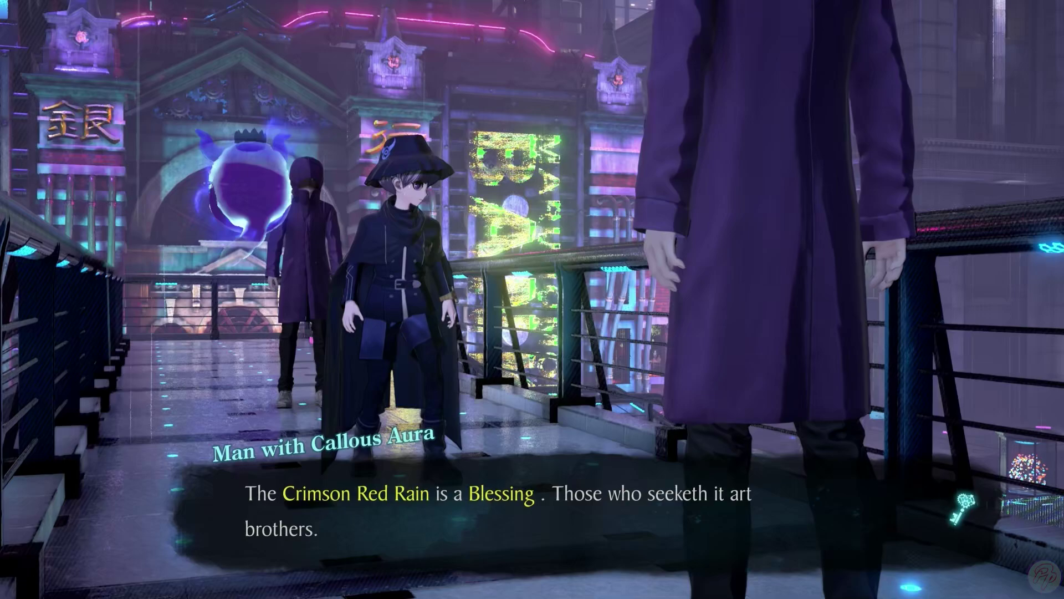
# Hear Shinigami's warnings and the ruthless man's plea until Yuma calls to run.
pyautogui.press('Return')
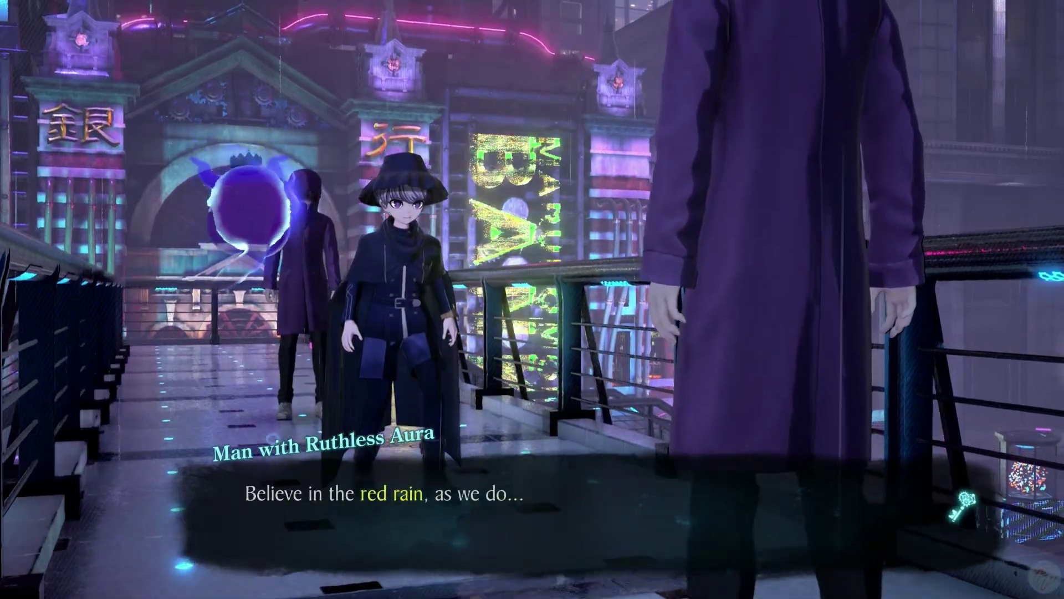
pyautogui.press('Return')
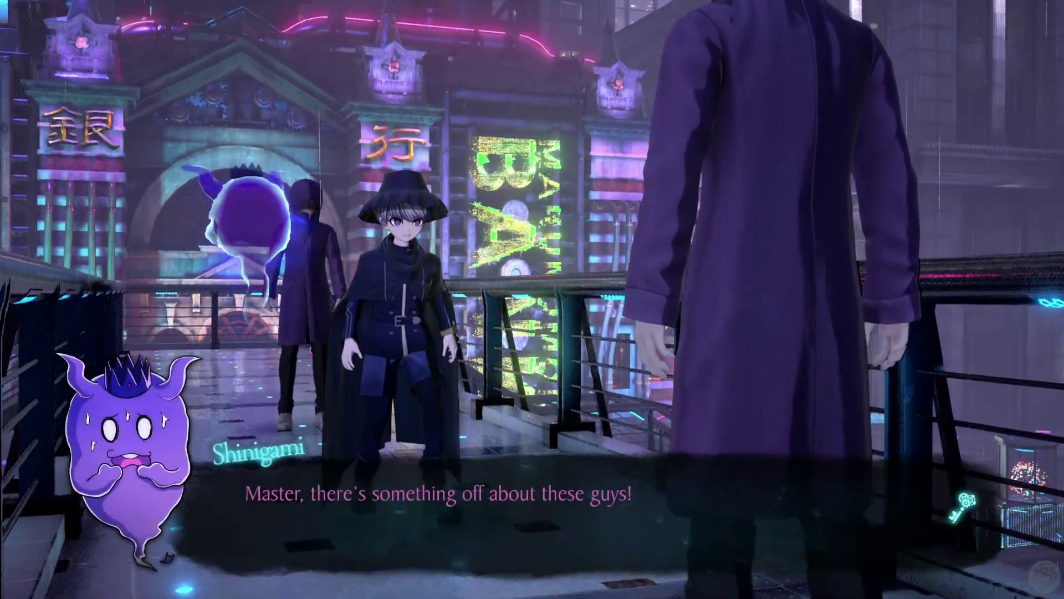
pyautogui.press('Return')
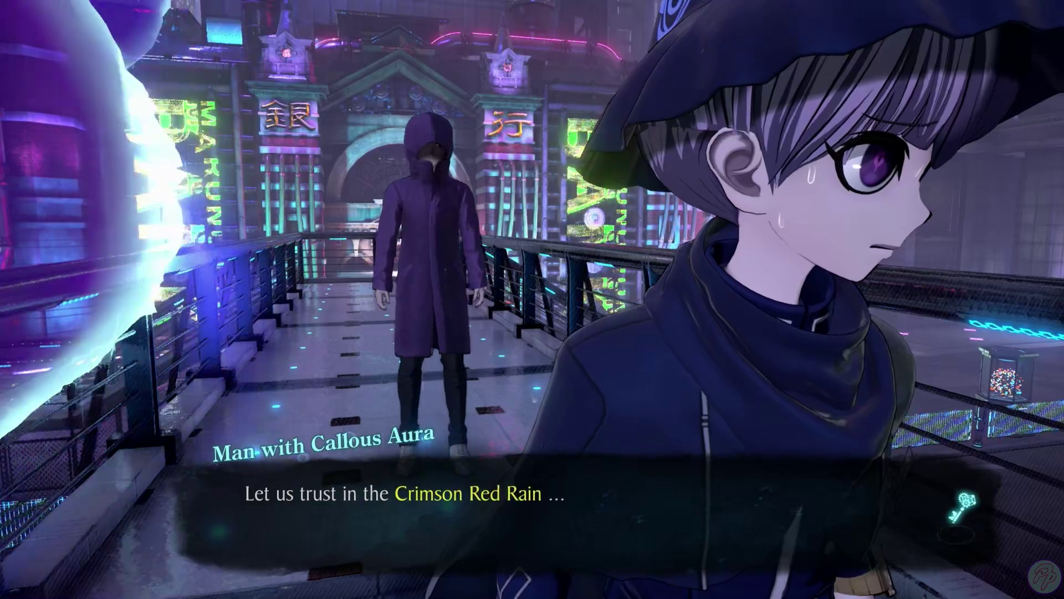
pyautogui.press('Return')
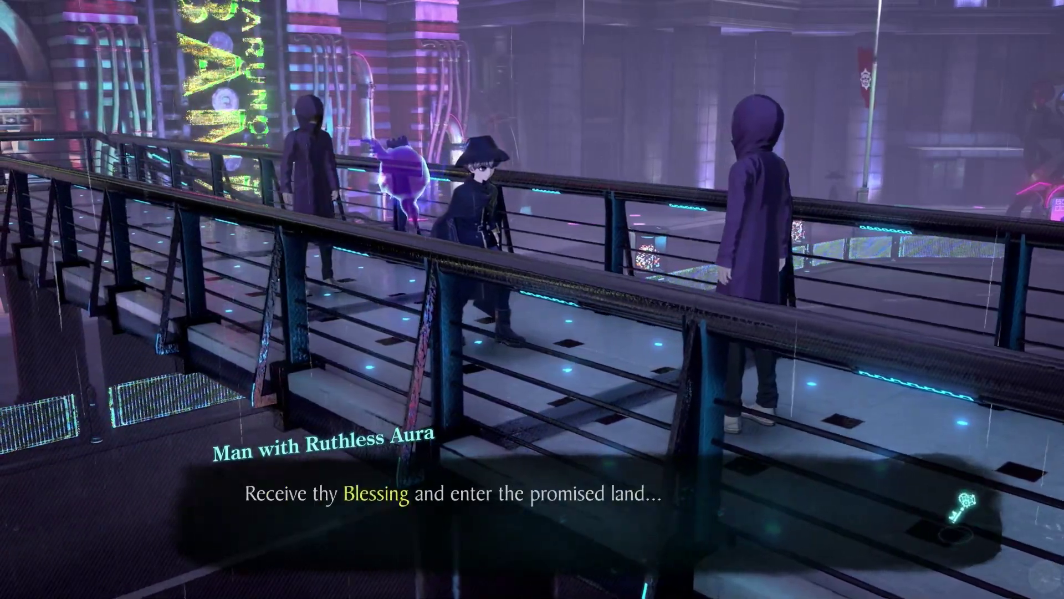
pyautogui.press('Return')
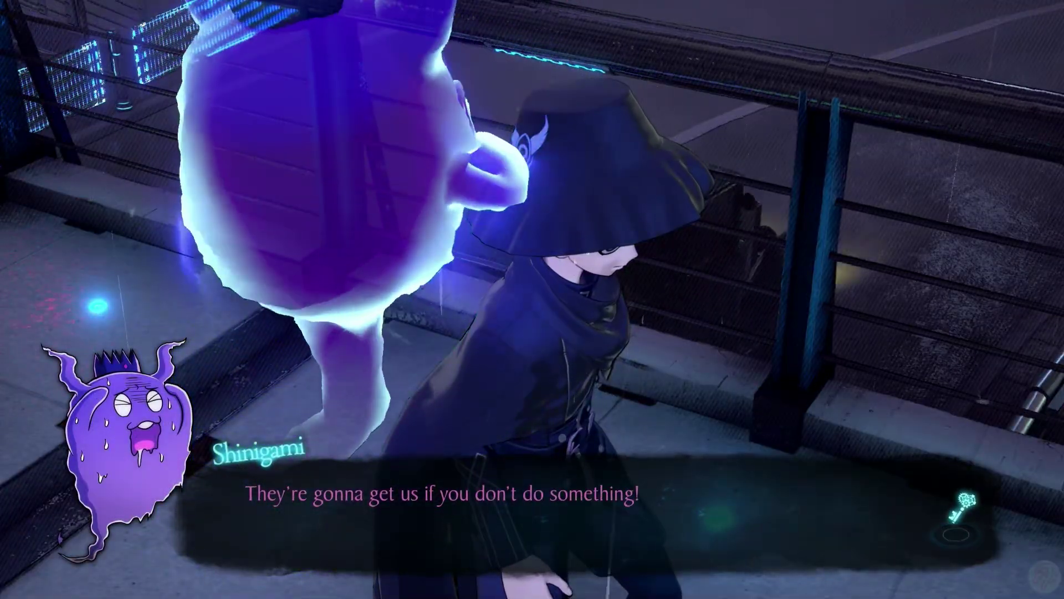
pyautogui.press('Return')
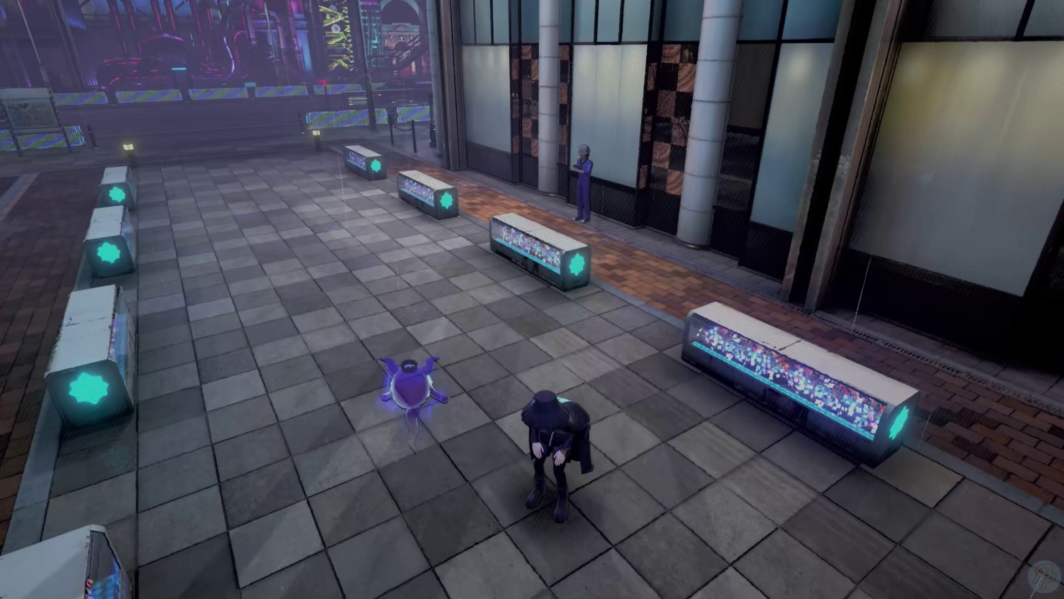
# Hear Shinigami confirm nobody followed and point out something nearby.
pyautogui.press('Return')
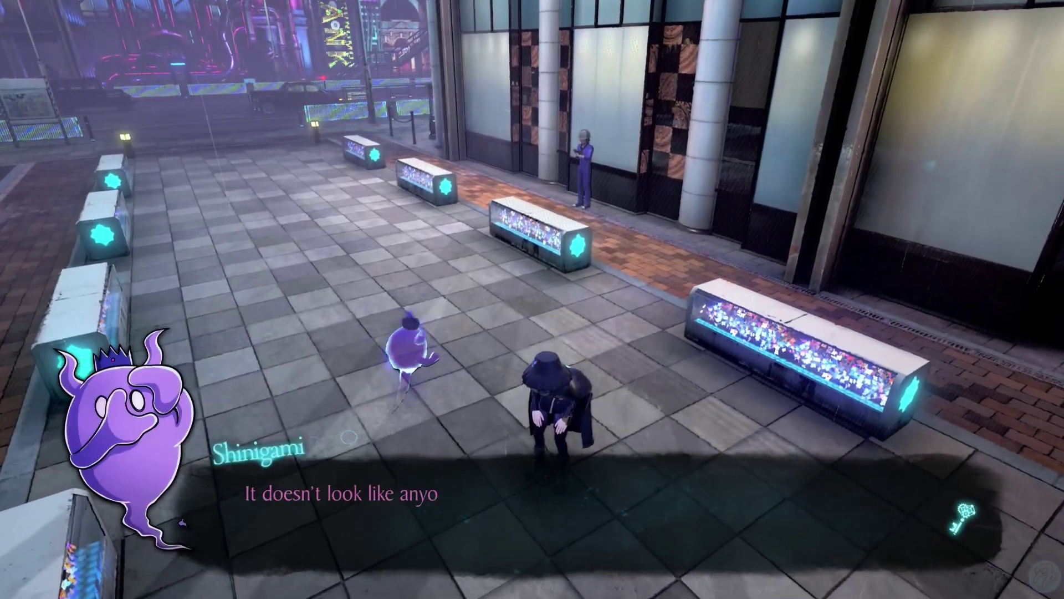
pyautogui.press('Return')
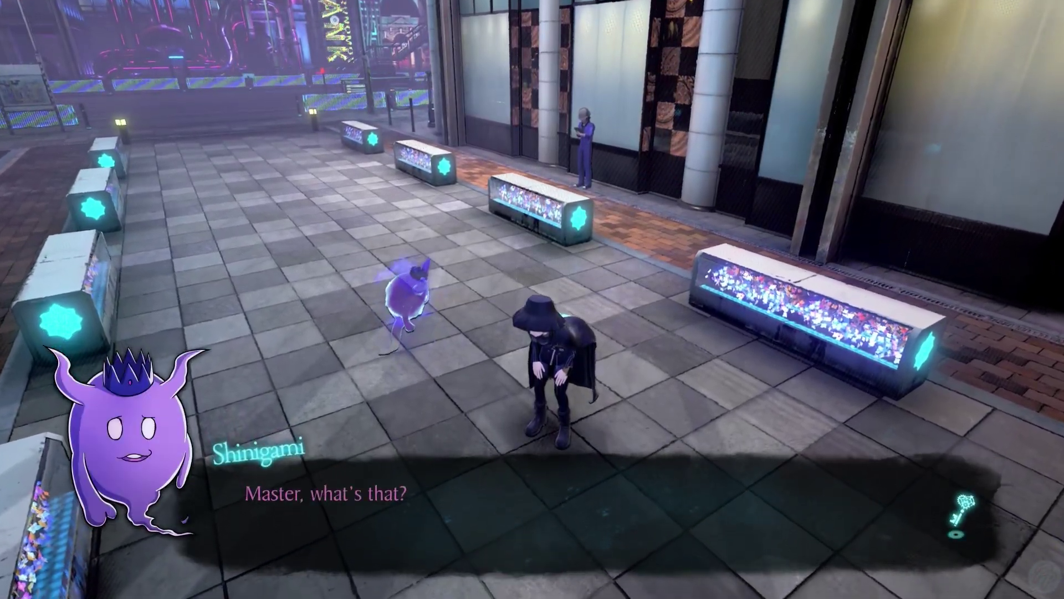
pyautogui.press('Return')
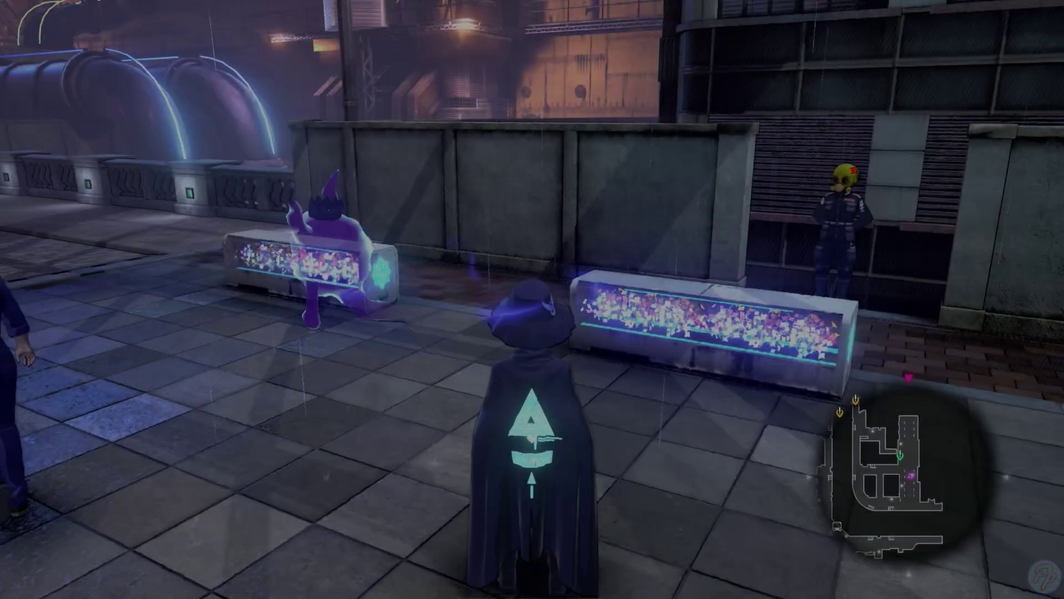
# Run along the railing to the worker and report on the investigation.
pyautogui.press('a')
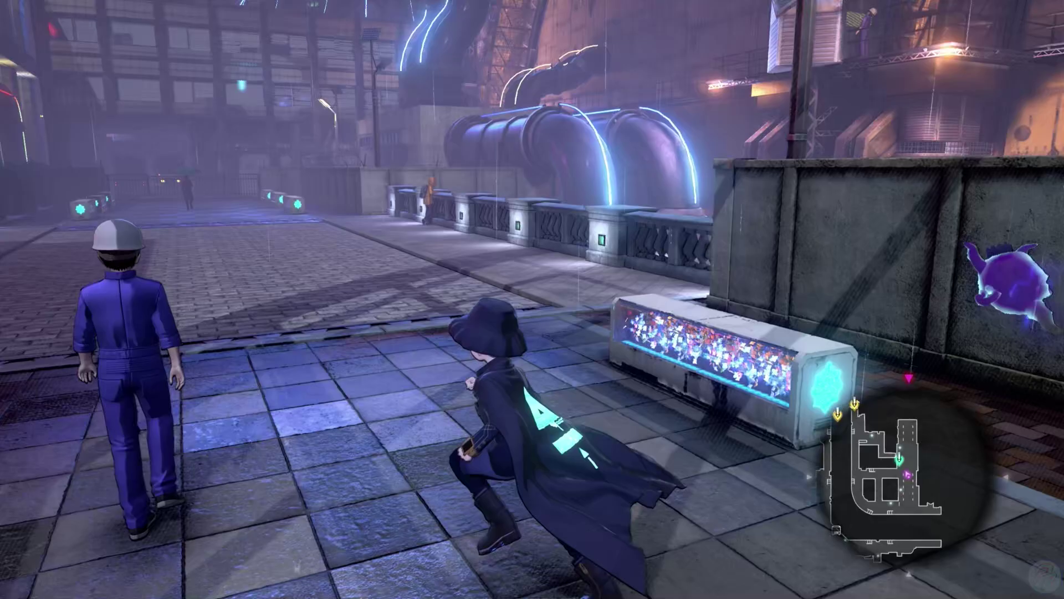
pyautogui.press('w')
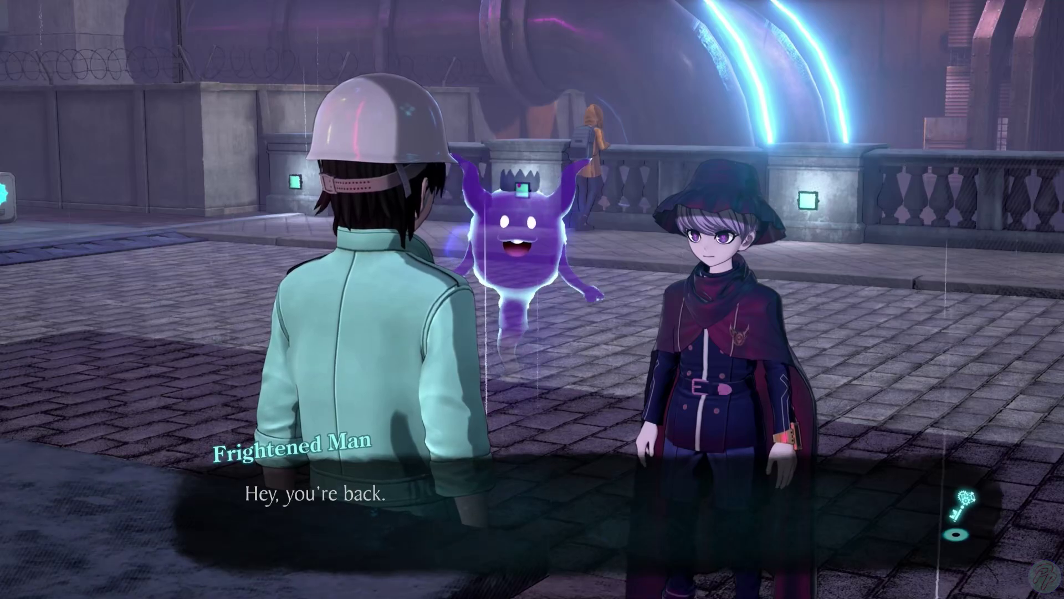
pyautogui.press('Return')
pyautogui.press('Return')
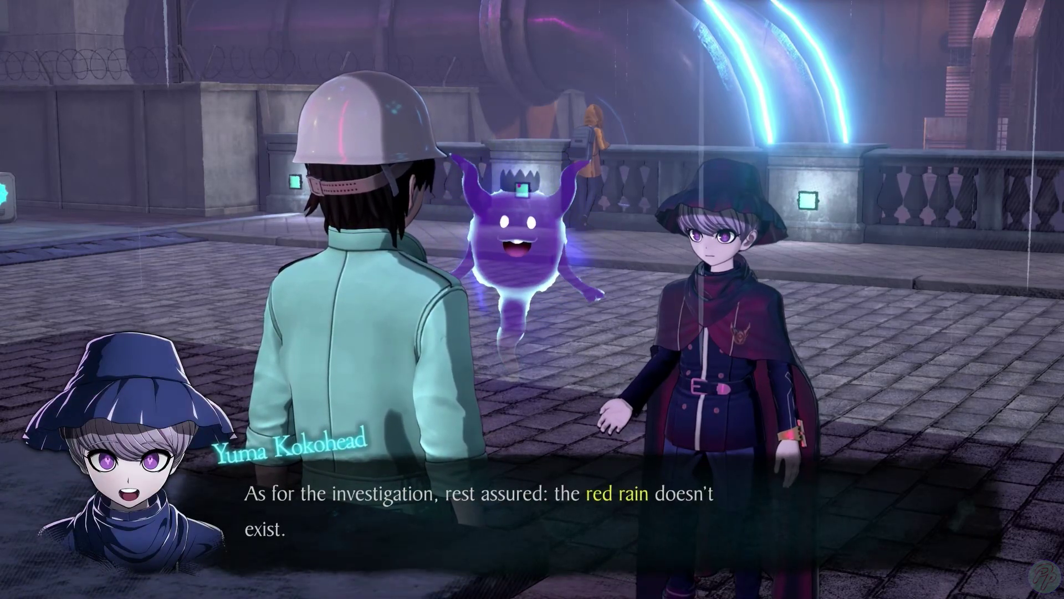
pyautogui.press('Return')
pyautogui.press('Return')
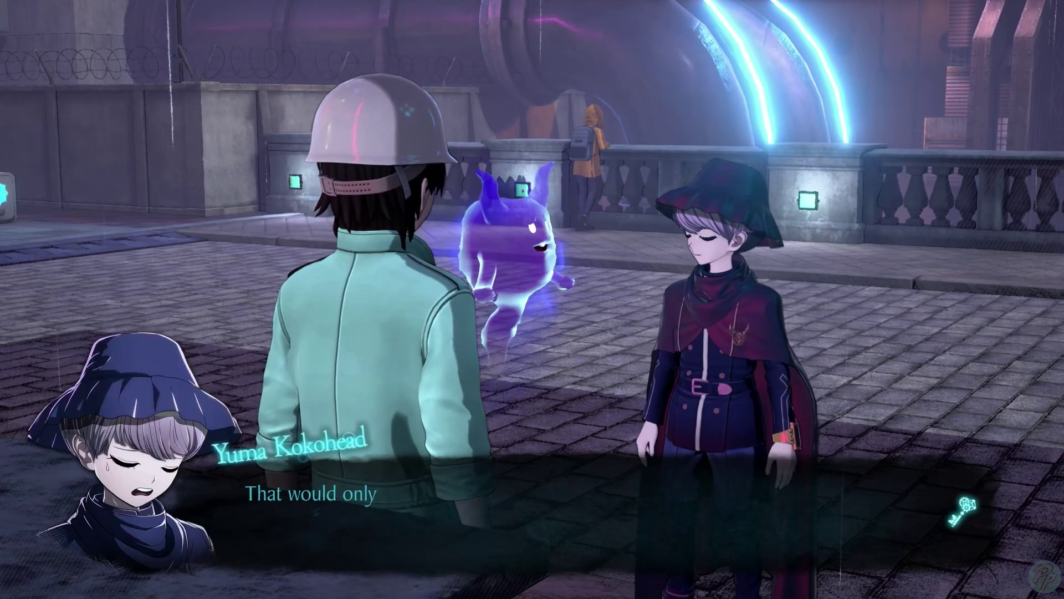
# Hear the worker question the red rain and plead for trust until Shinigami's alarm.
pyautogui.press('Return')
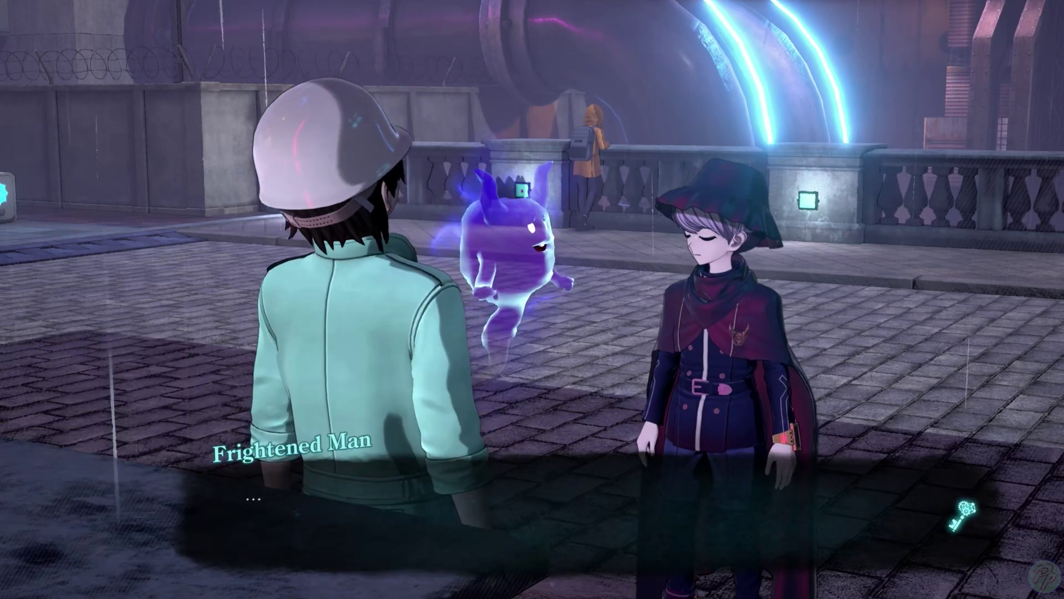
pyautogui.press('Return')
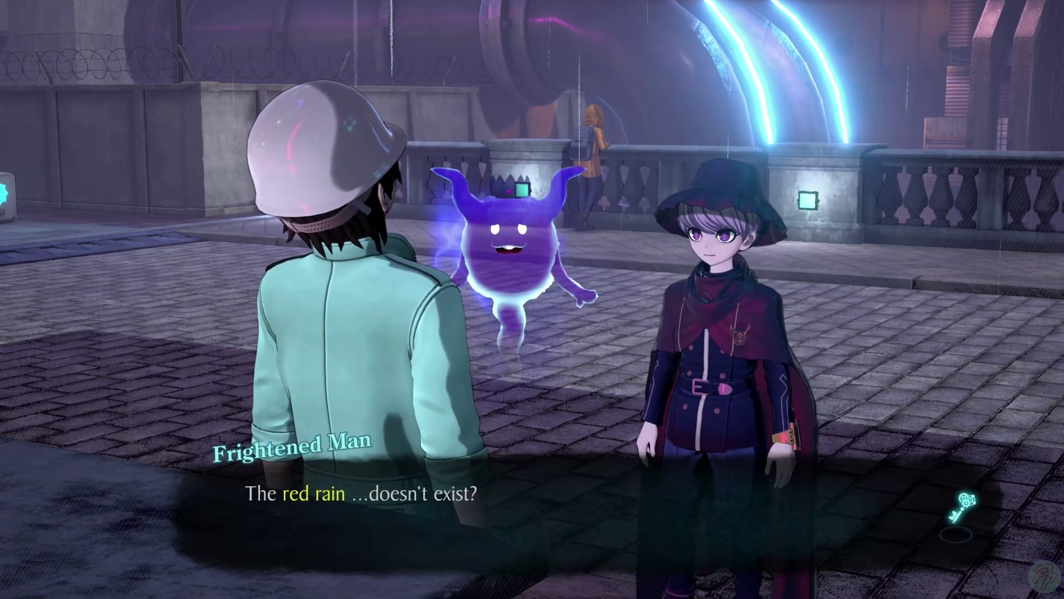
pyautogui.press('Return')
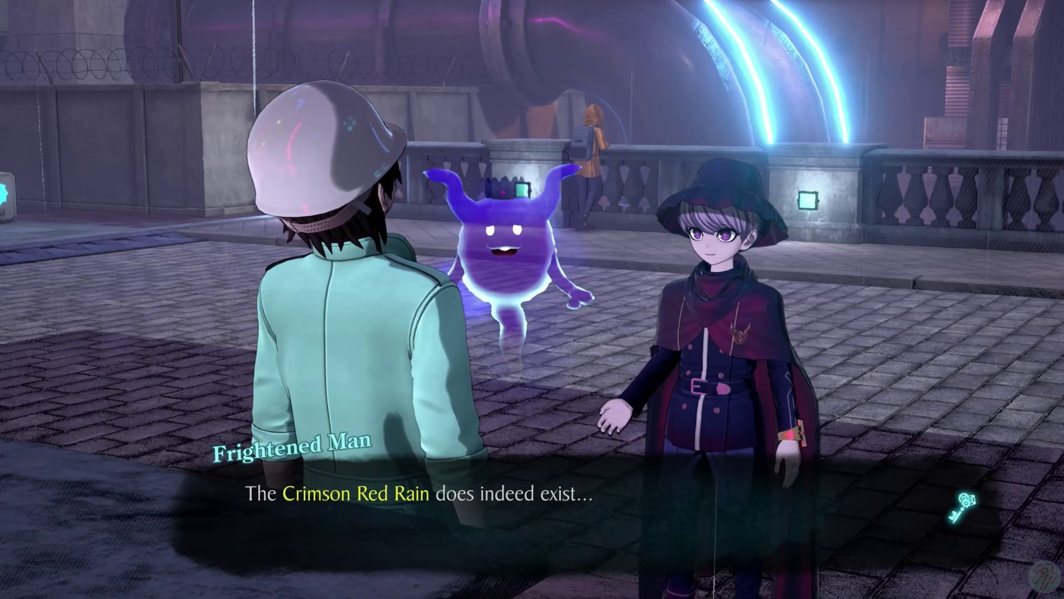
pyautogui.press('Return')
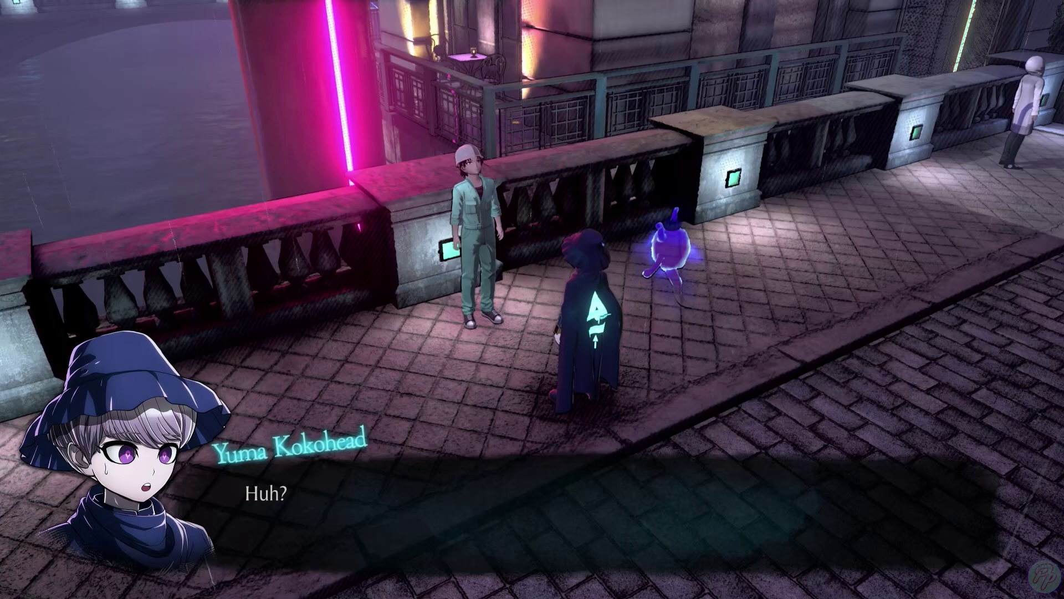
pyautogui.press('Return')
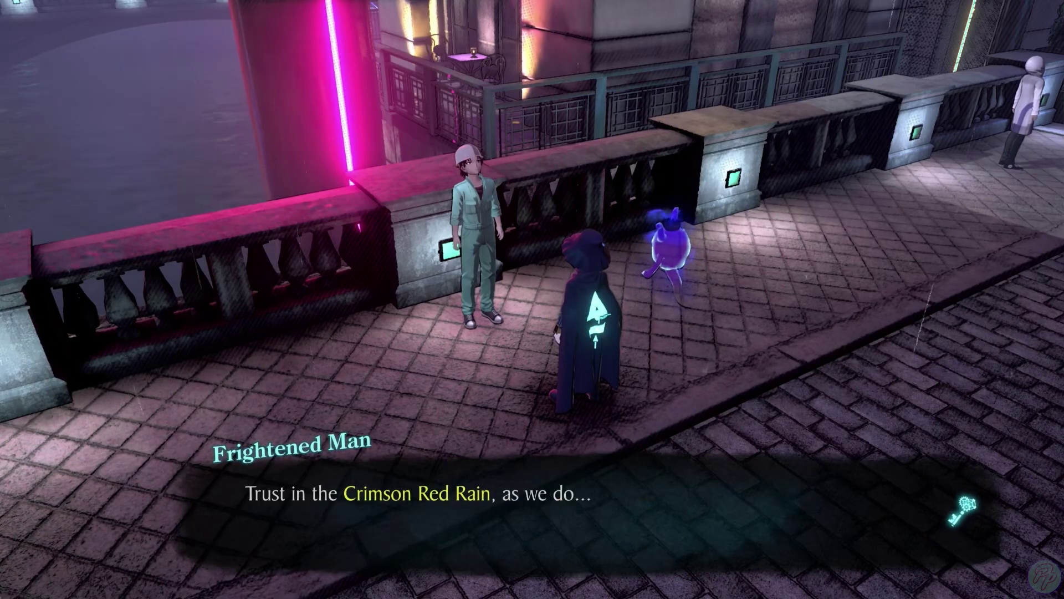
pyautogui.press('Return')
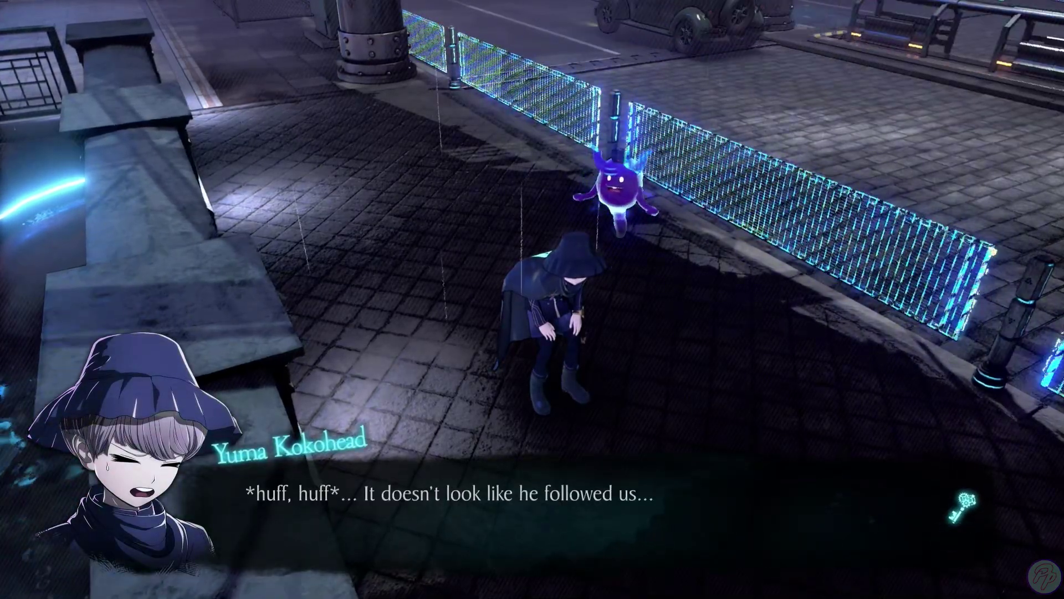
# Discuss the worker's brainwashing and the believers' identity with Shinigami.
pyautogui.press('Return')
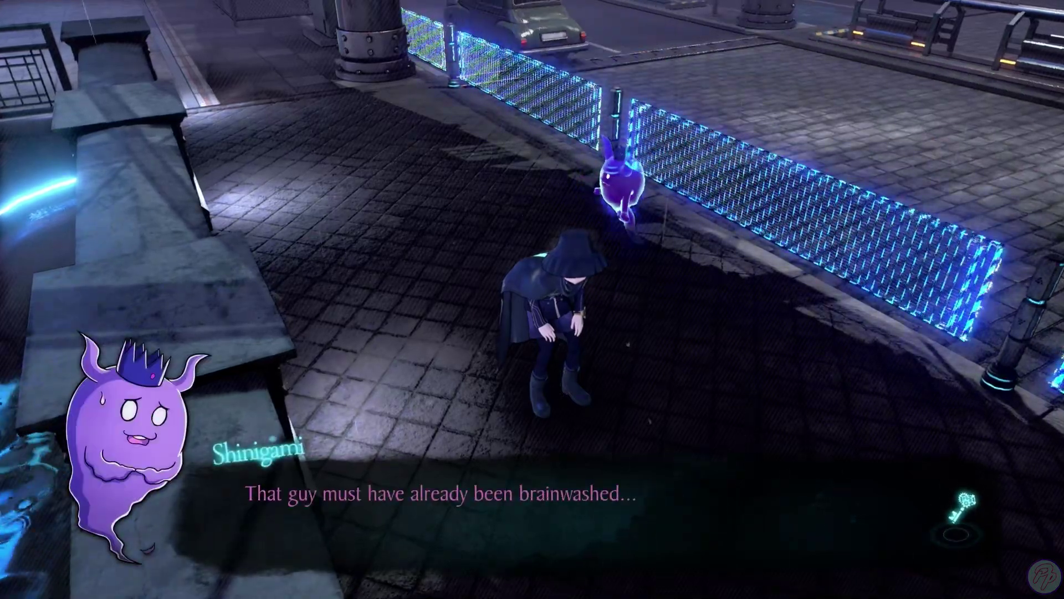
pyautogui.press('Return')
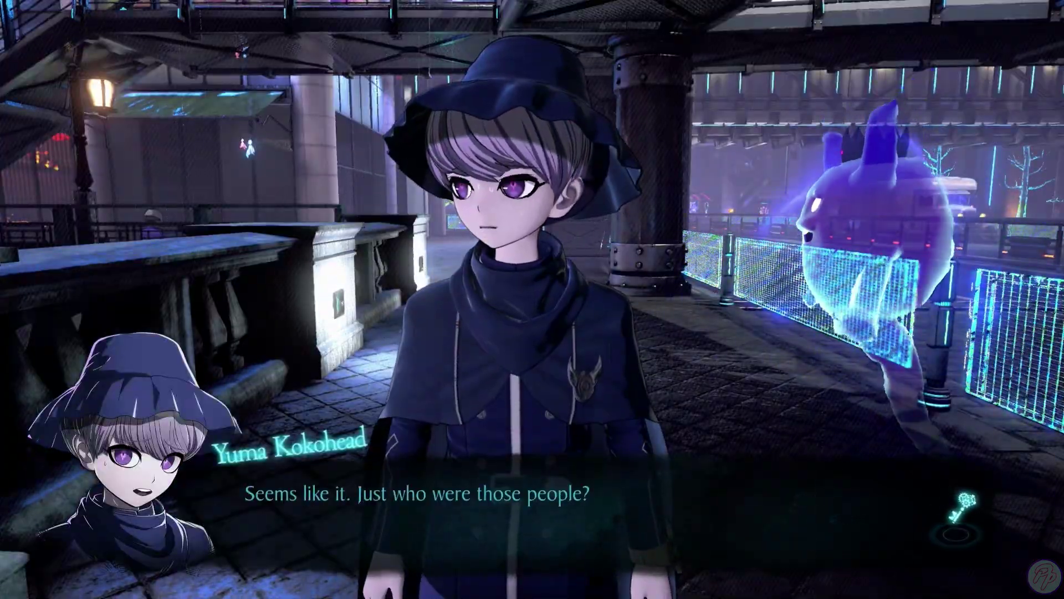
pyautogui.press('Return')
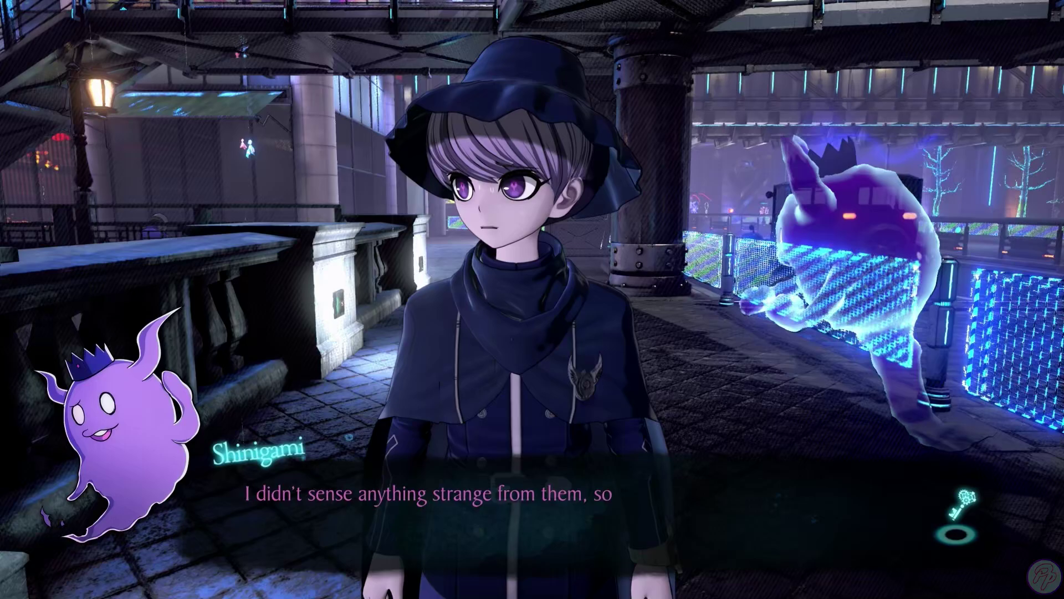
pyautogui.press('Return')
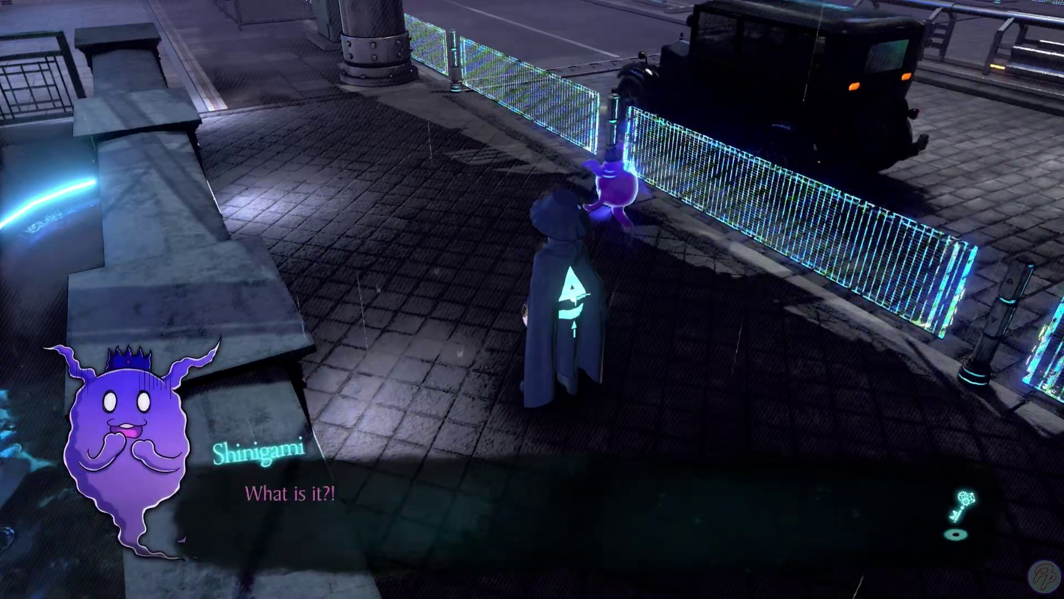
pyautogui.press('Return')
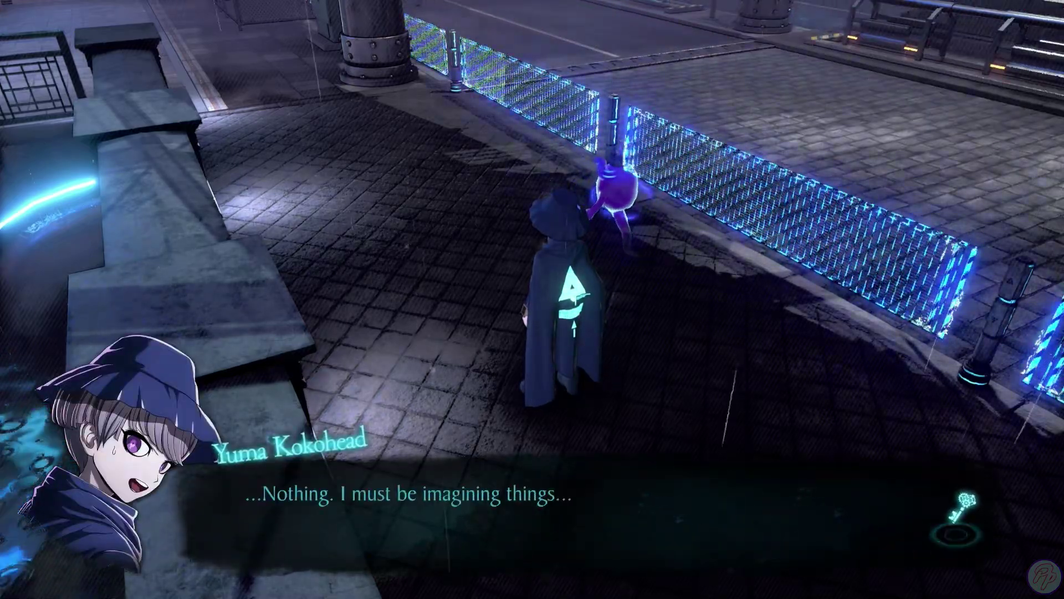